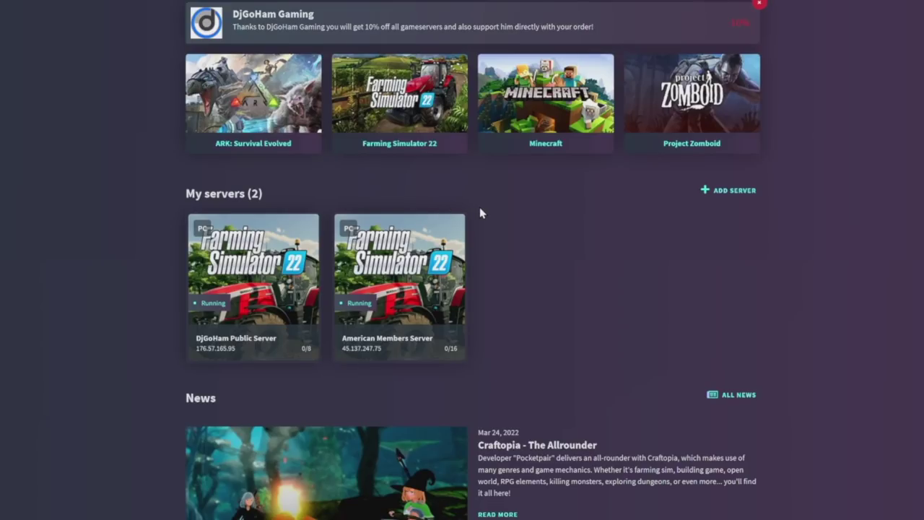
# - Start a custom Farming Simulator 22 server order with 8 slots and the 25 GB modspace upgrade
pyautogui.click(418, 118)
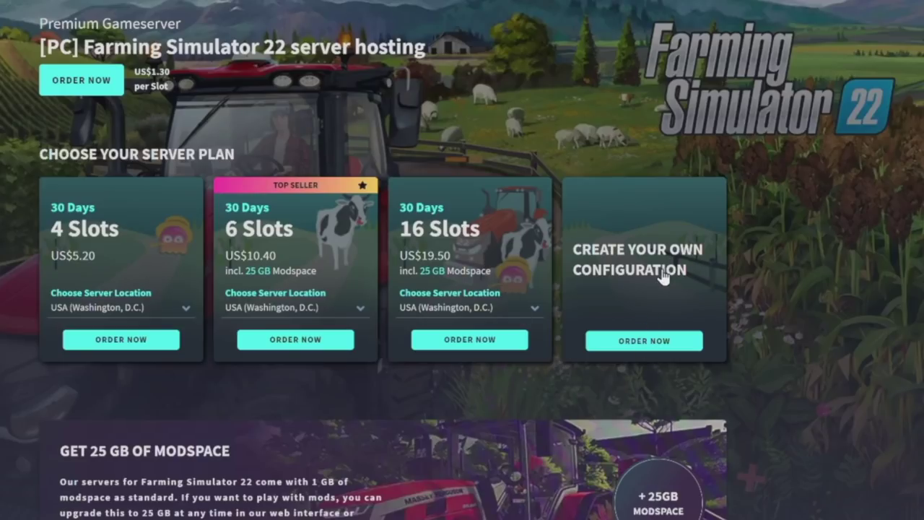
pyautogui.click(649, 342)
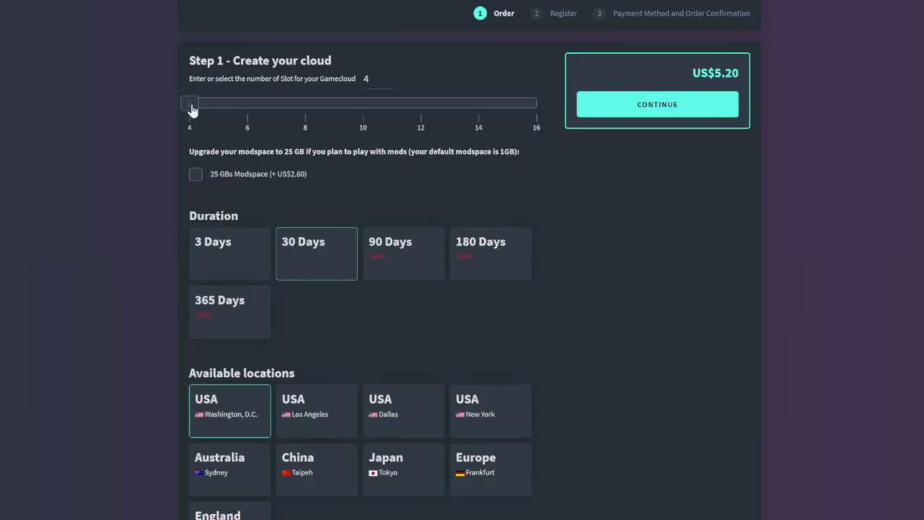
pyautogui.moveTo(192, 108); pyautogui.dragTo(531, 111)
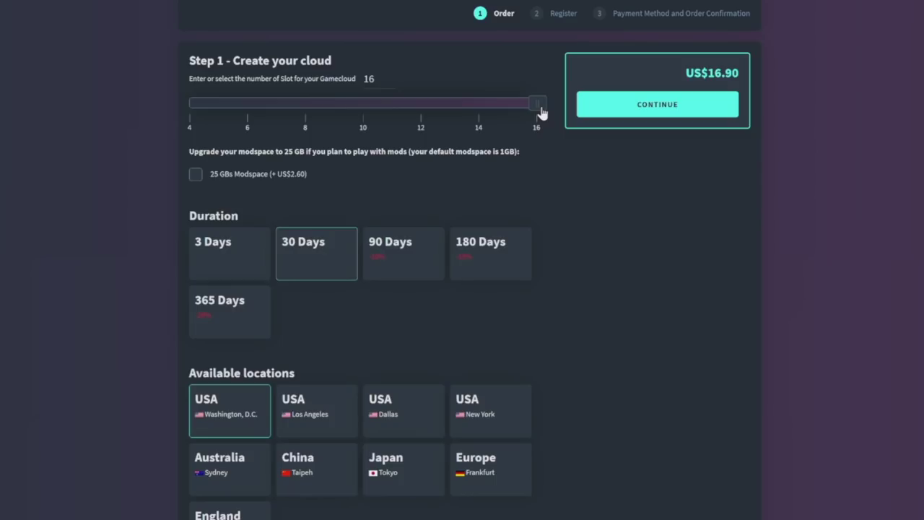
pyautogui.click(201, 178)
pyautogui.moveTo(539, 107); pyautogui.dragTo(308, 106)
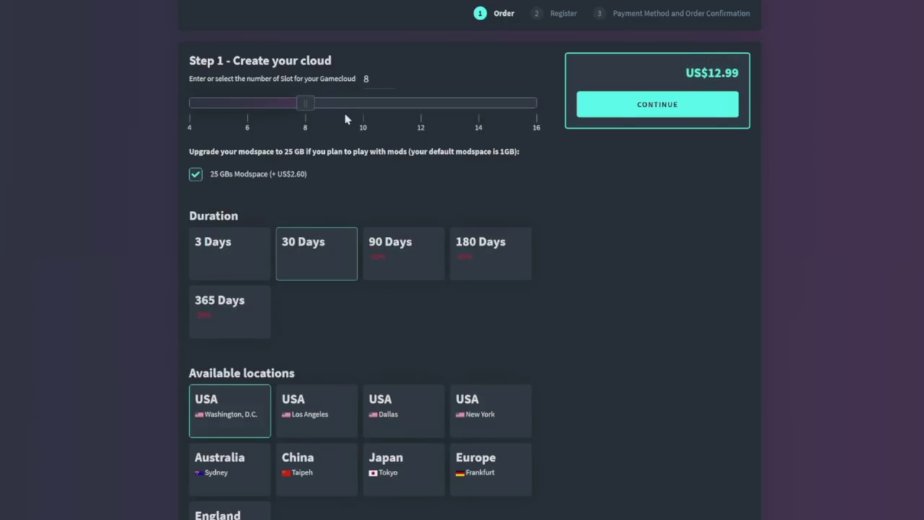
# - Set the server rental duration to 3 days and review the available server locations
pyautogui.scroll(-3, 336, 189)
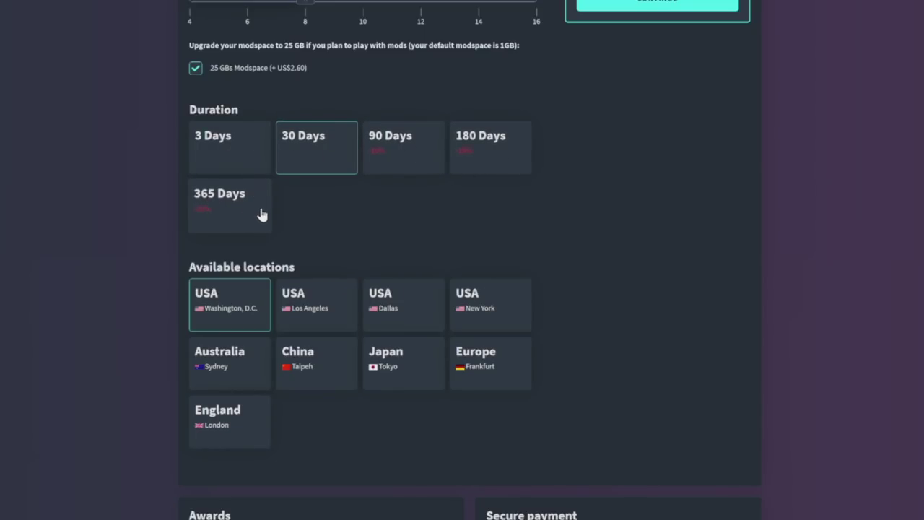
pyautogui.click(245, 147)
pyautogui.scroll(-2, 363, 226)
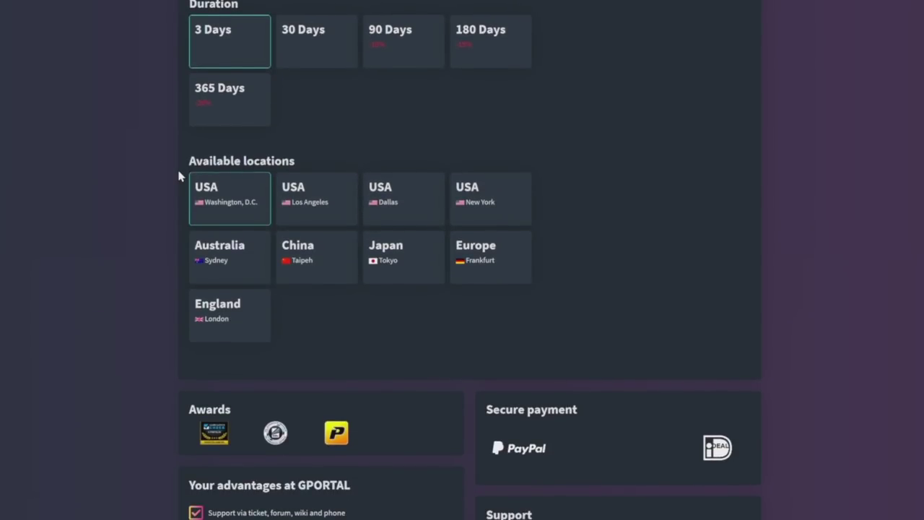
pyautogui.scroll(-1, 182, 180)
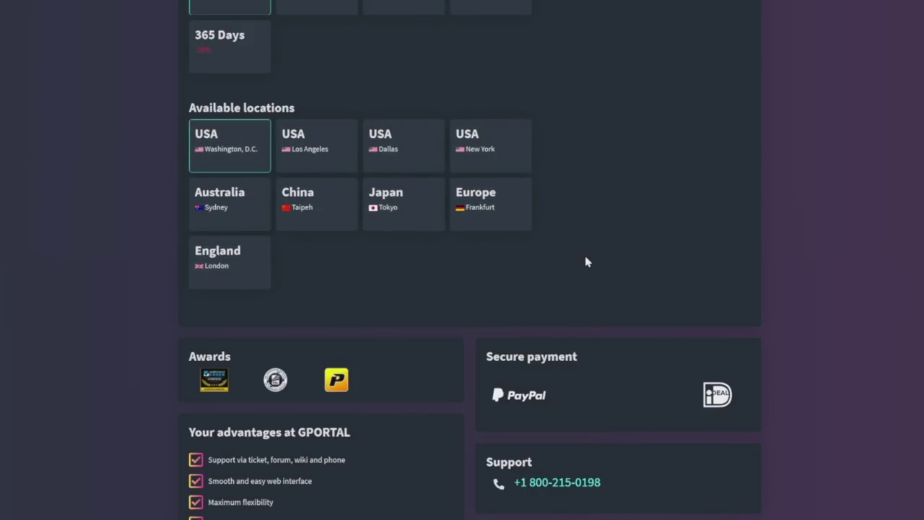
pyautogui.scroll(4, 586, 260)
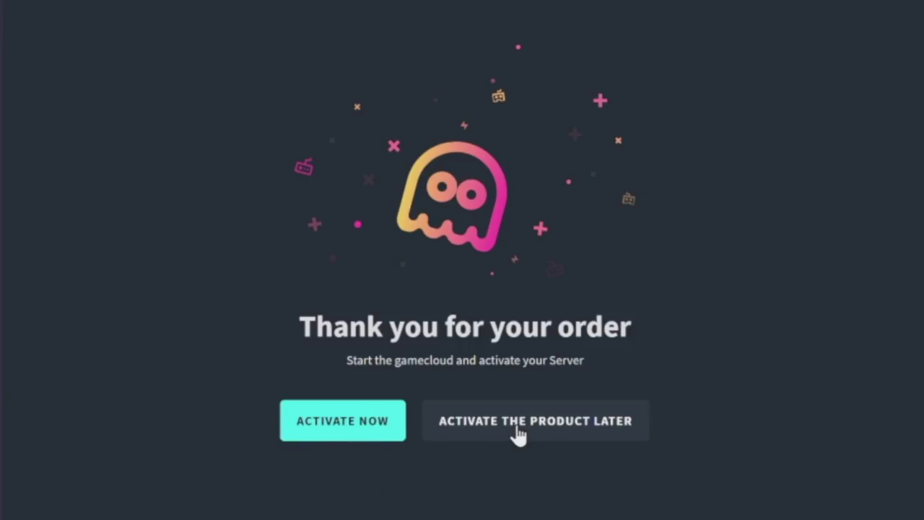
# - Activate the ordered game server and switch it online to reach its Farming Simulator 2022 (US East) web interface
pyautogui.click(366, 431)
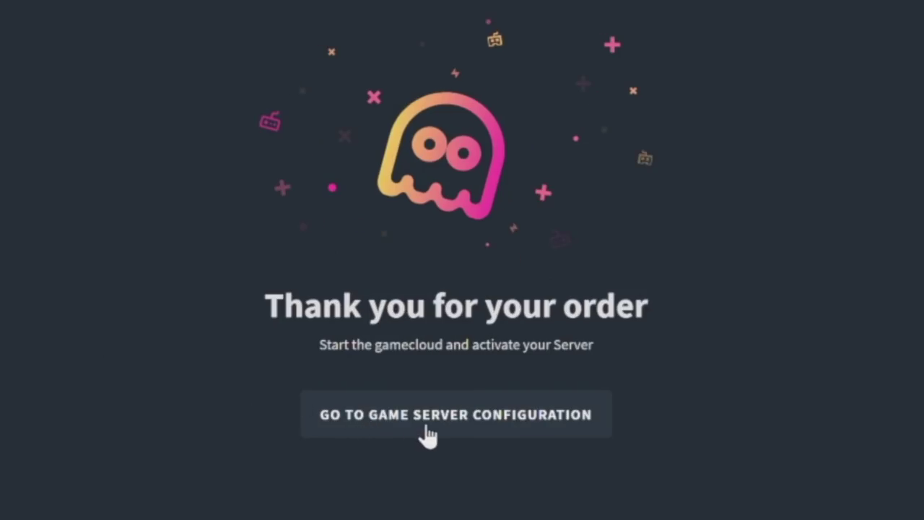
pyautogui.click(467, 420)
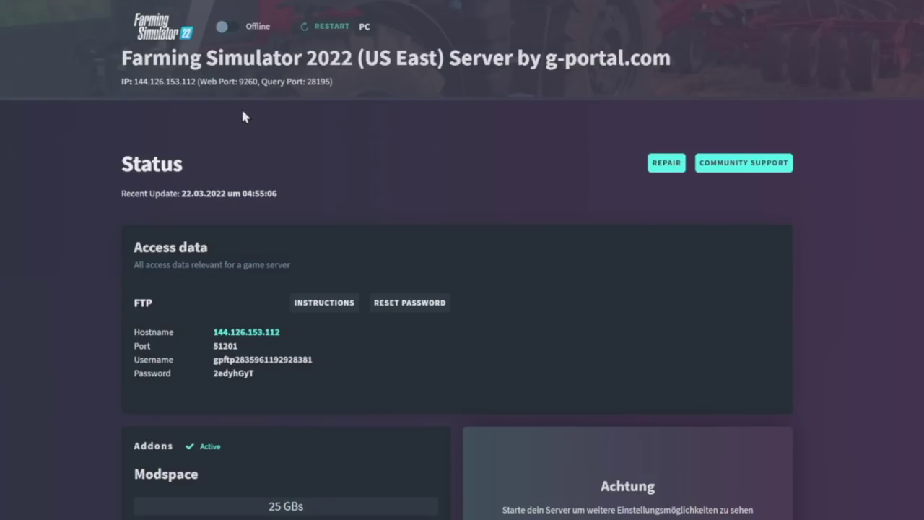
pyautogui.click(236, 28)
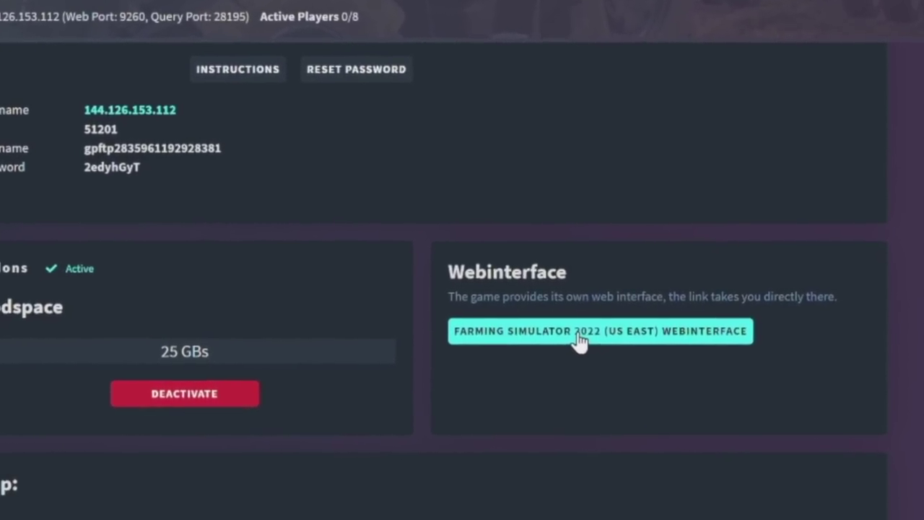
pyautogui.click(606, 332)
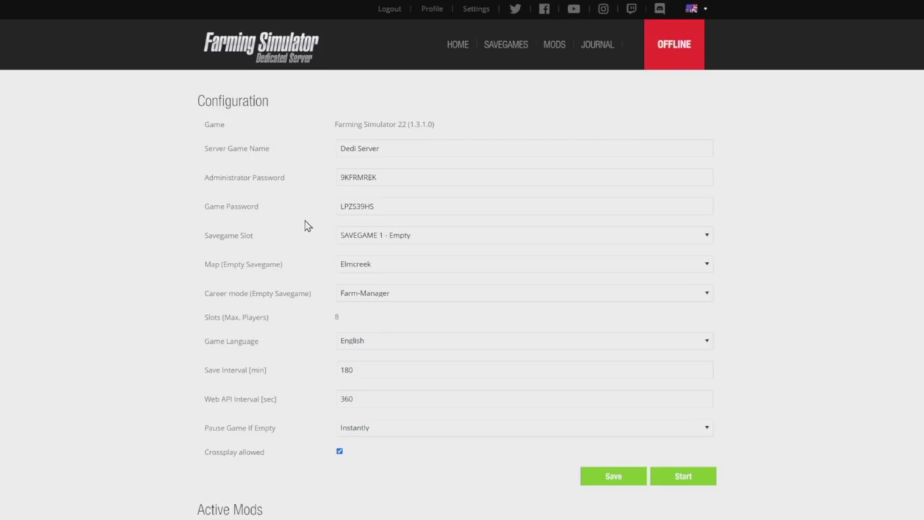
# - Configure the server's empty savegame with slot SAVEGAME 1, the Elmcreek map and the Farm-Manager career mode
pyautogui.click(415, 236)
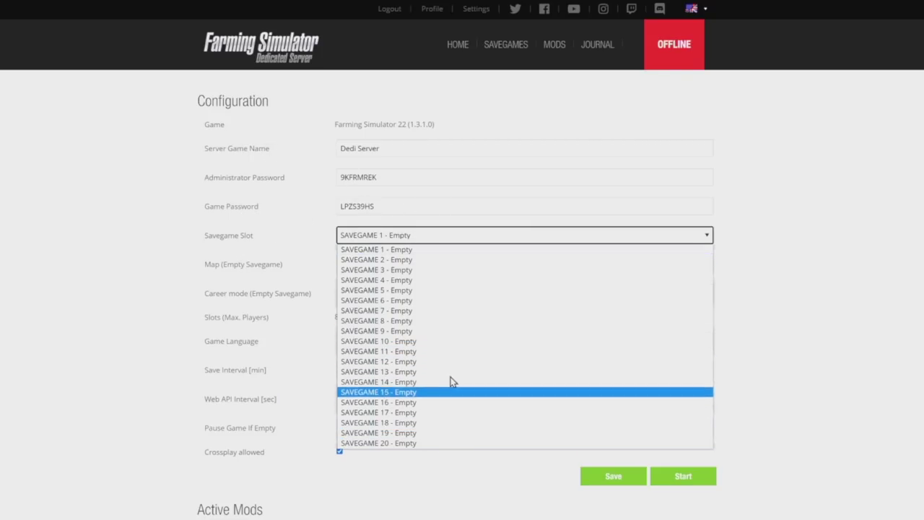
pyautogui.click(461, 250)
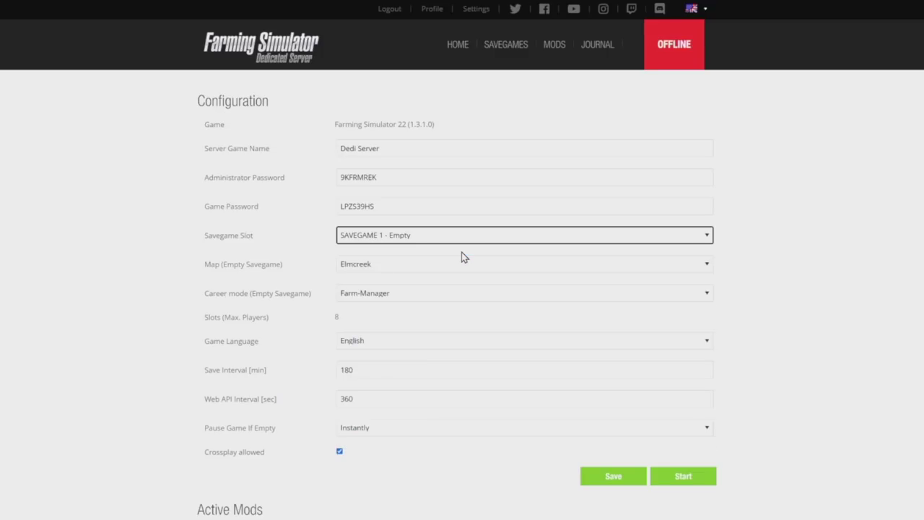
pyautogui.click(416, 266)
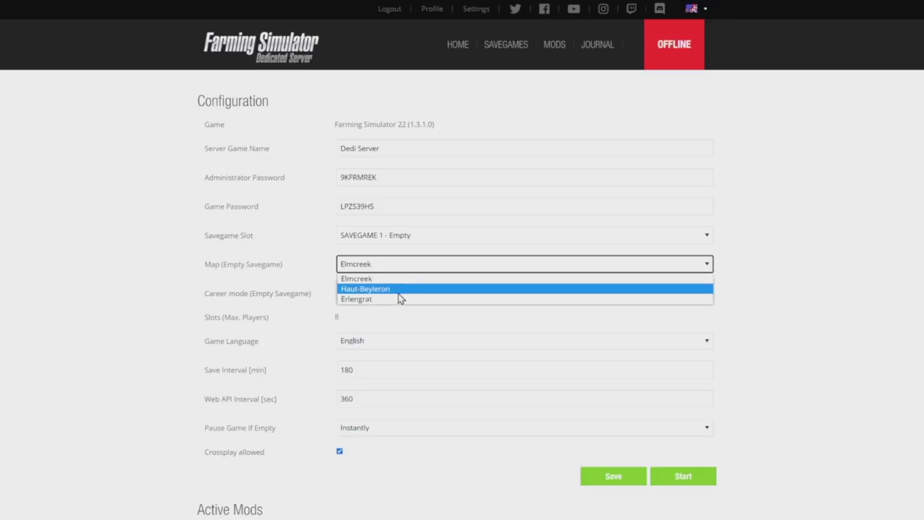
pyautogui.click(448, 268)
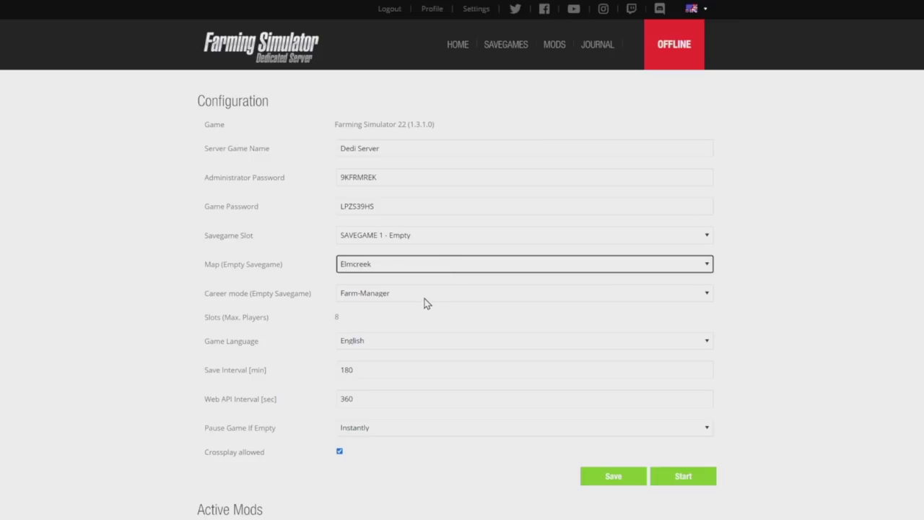
pyautogui.click(430, 296)
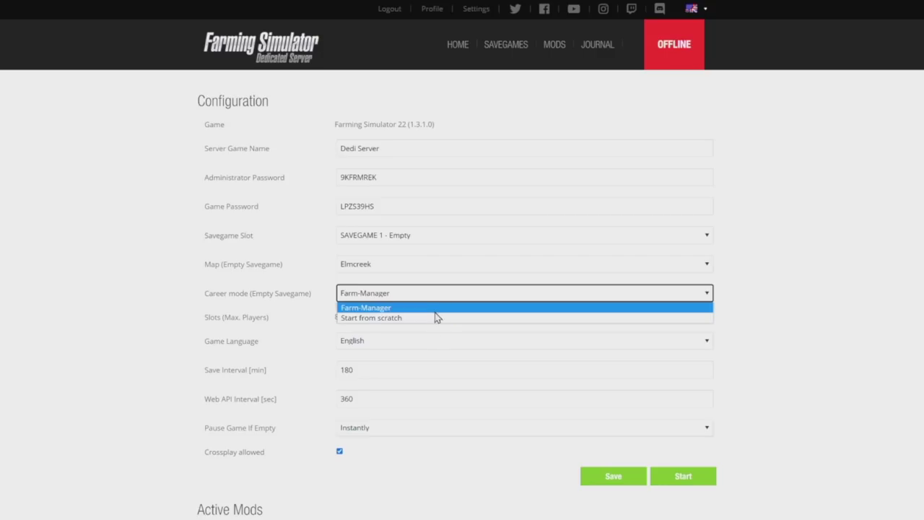
pyautogui.click(437, 312)
pyautogui.click(816, 320)
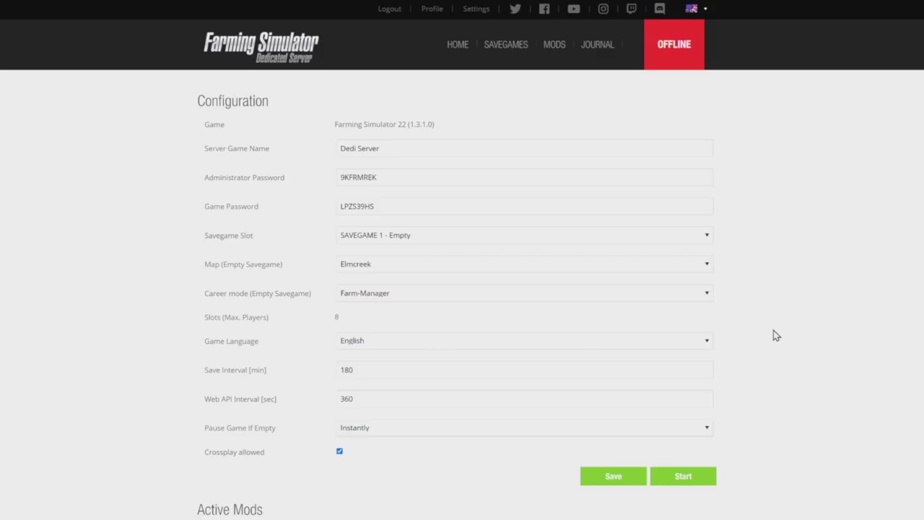
# - Review the crossplay setting and the active and available mods on the server's configuration page
pyautogui.scroll(-1, 775, 332)
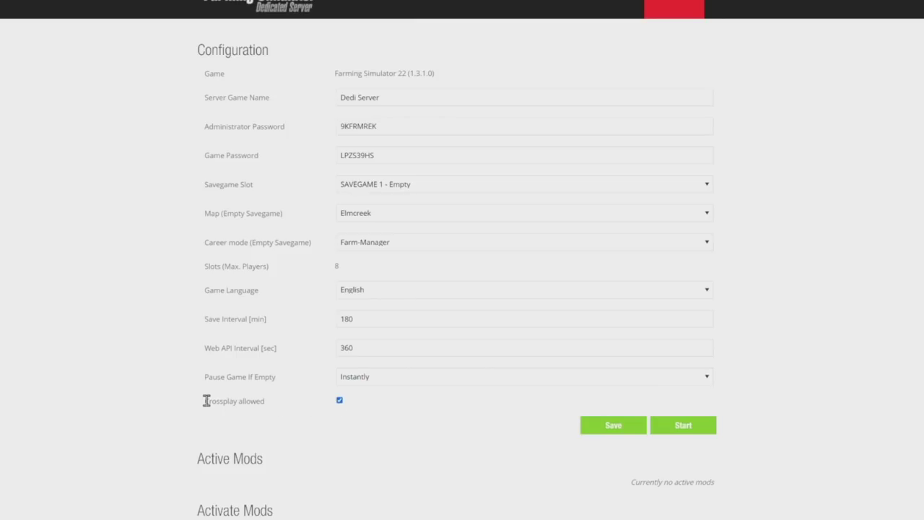
pyautogui.moveTo(203, 402); pyautogui.dragTo(352, 406)
pyautogui.click(300, 407)
pyautogui.scroll(-3, 203, 308)
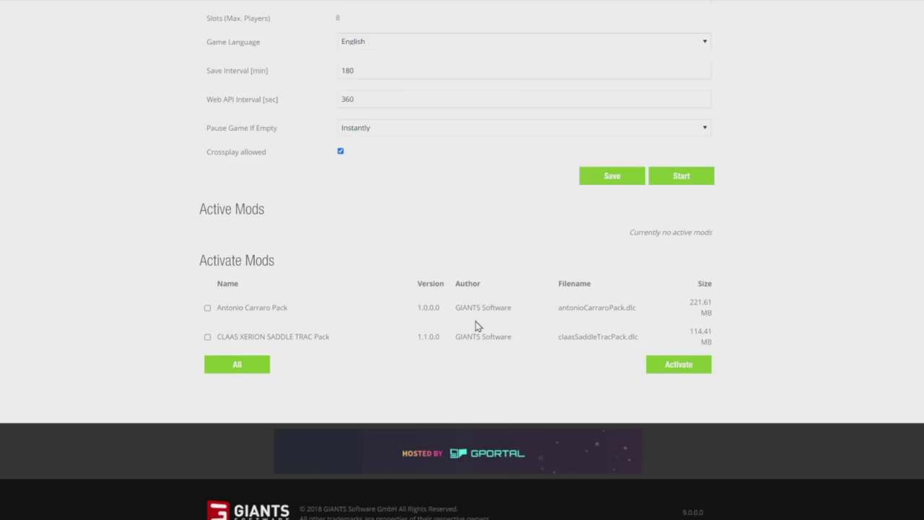
pyautogui.scroll(4, 735, 383)
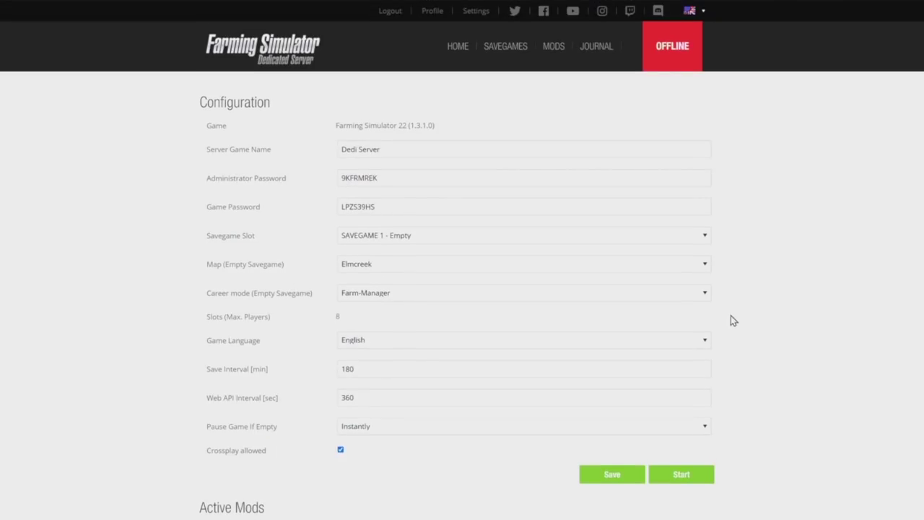
# - Open the server's mods page and look through the new mods down to the upload section
pyautogui.click(549, 46)
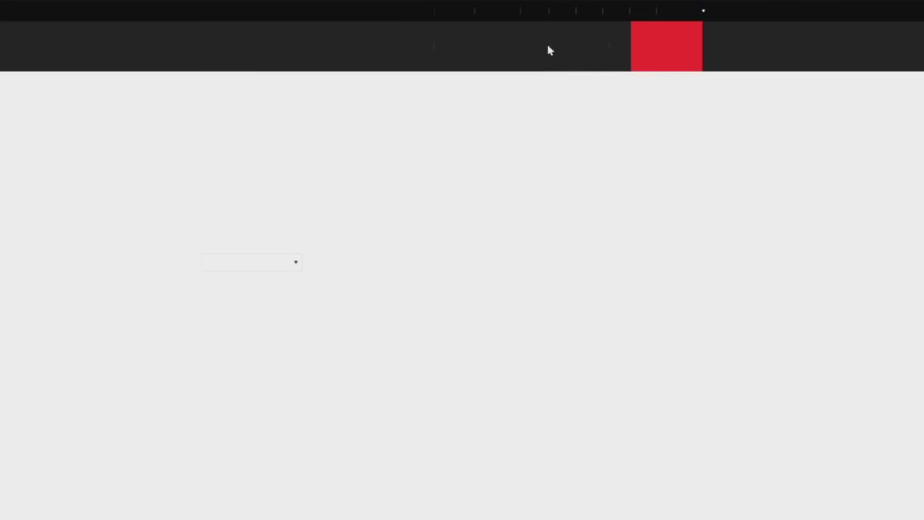
pyautogui.scroll(-10, 208, 309)
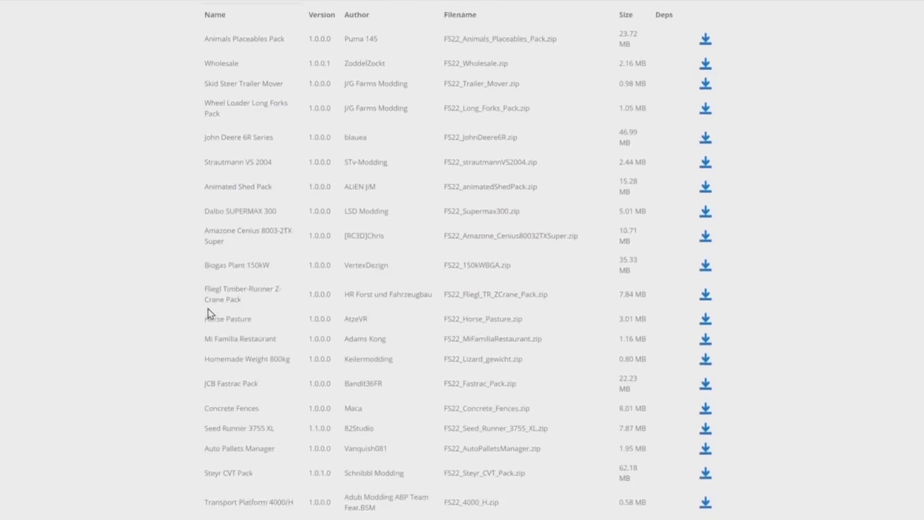
pyautogui.scroll(-15, 212, 312)
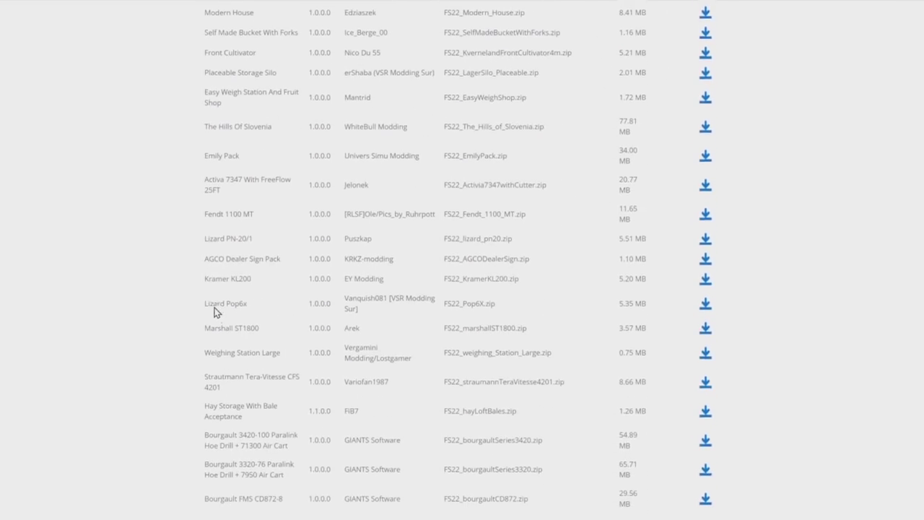
pyautogui.scroll(-15, 216, 307)
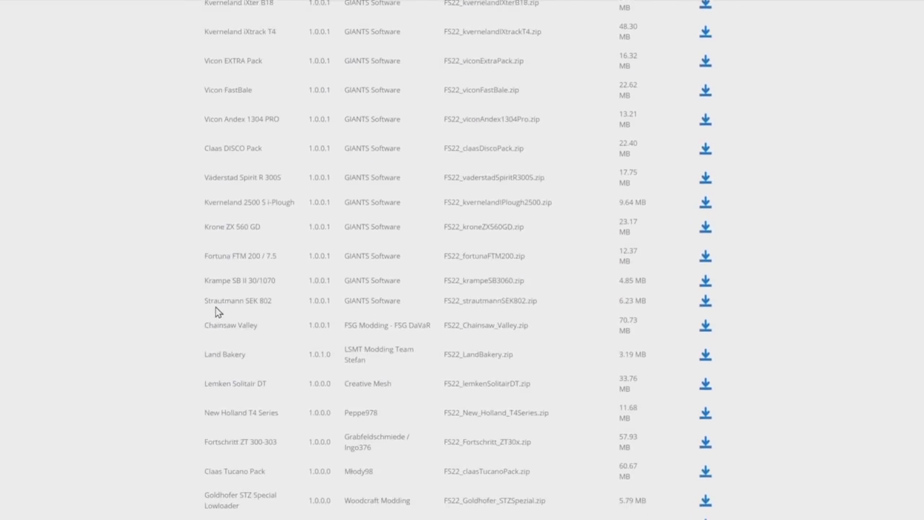
pyautogui.scroll(-15, 213, 309)
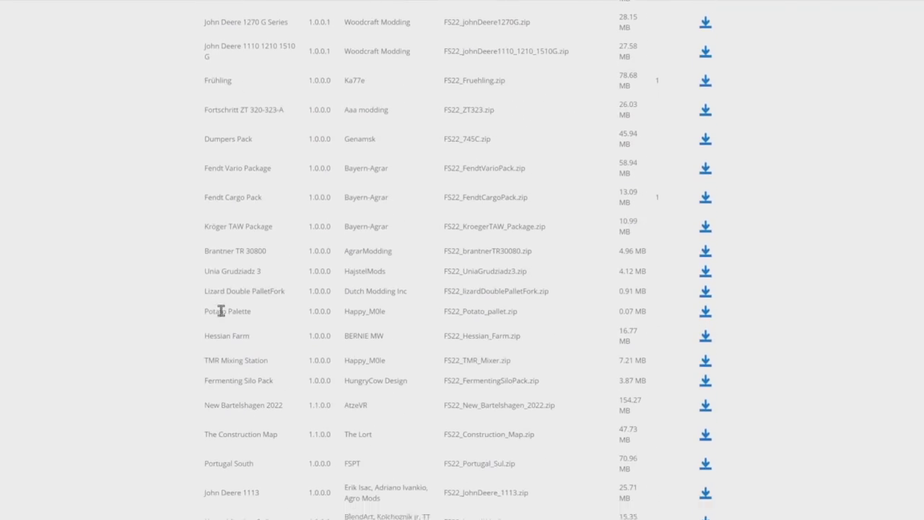
pyautogui.scroll(-12, 224, 315)
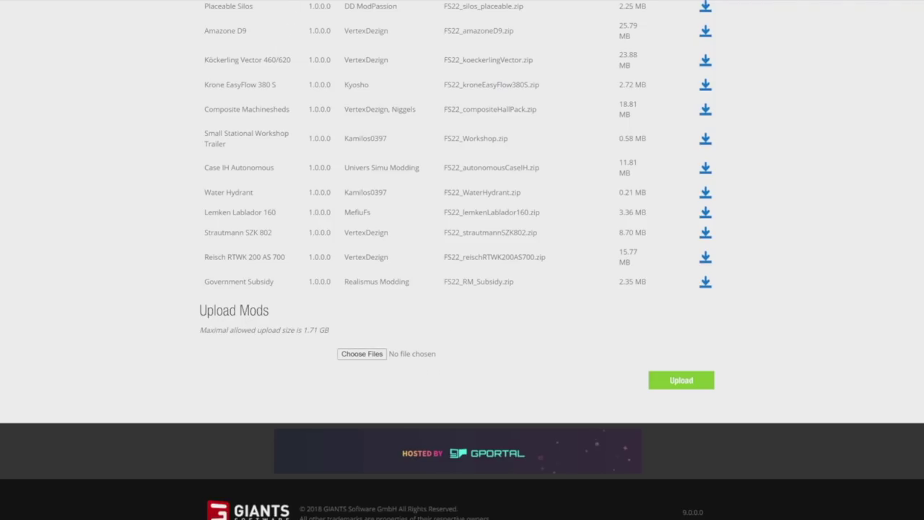
# - Open the Farming Simulator ModHub in a new browser tab and download the Wholesale mod by ZoddelZockt
pyautogui.hotkey('ctrl', 't')
pyautogui.click(349, 200)
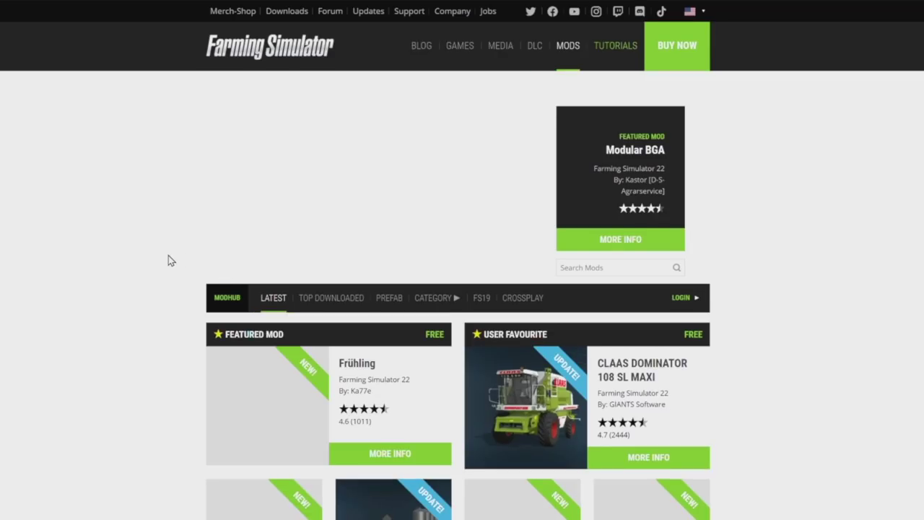
pyautogui.scroll(-5, 174, 266)
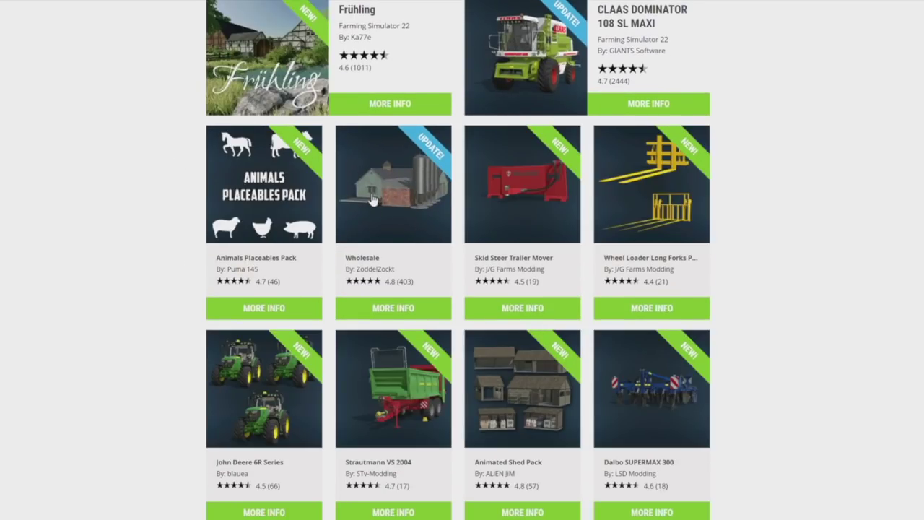
pyautogui.click(369, 195)
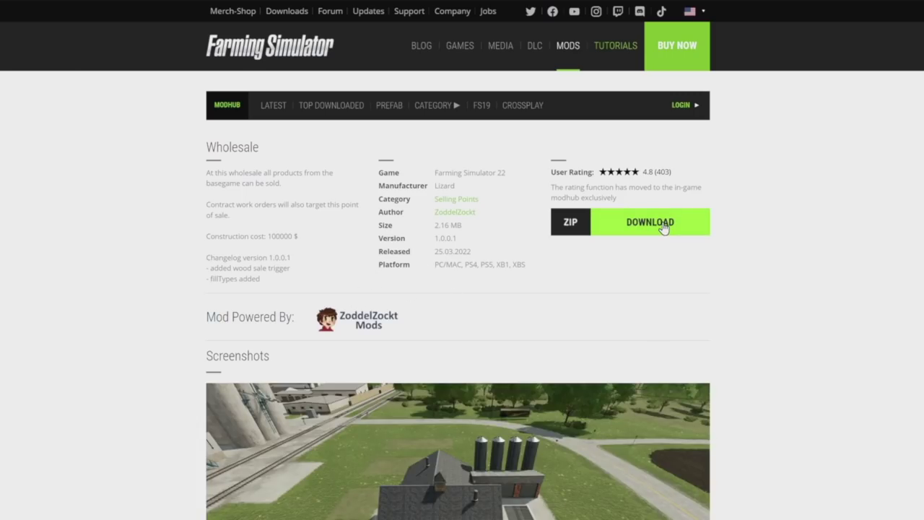
pyautogui.click(663, 228)
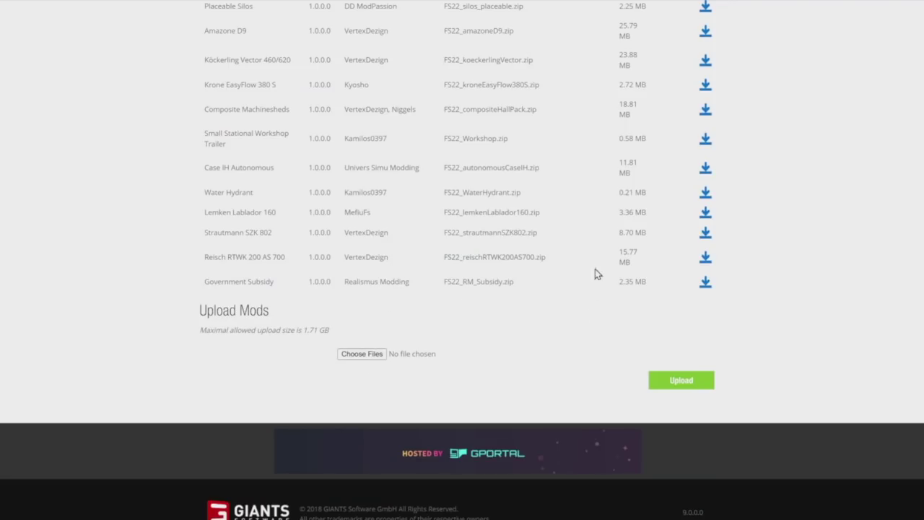
# - Return to the server's mods page and examine the latest entries in the new mods list
pyautogui.scroll(10, 495, 282)
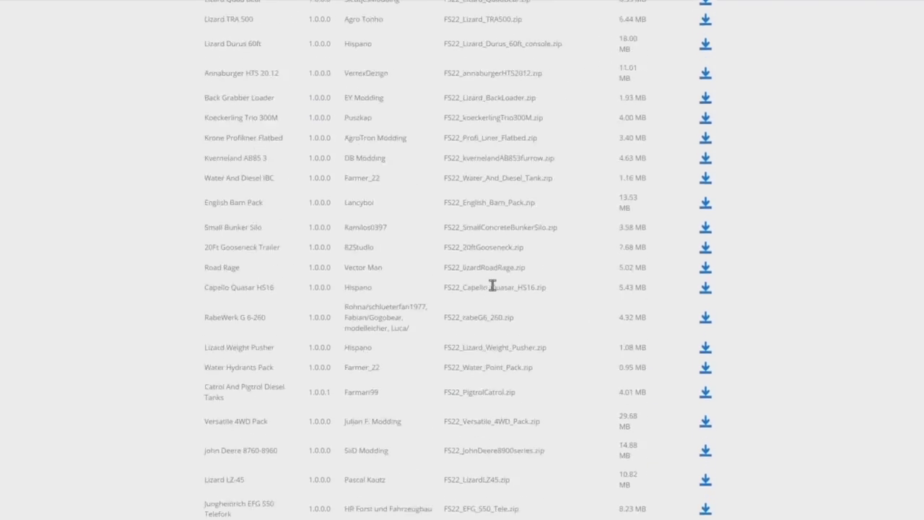
pyautogui.scroll(20, 491, 286)
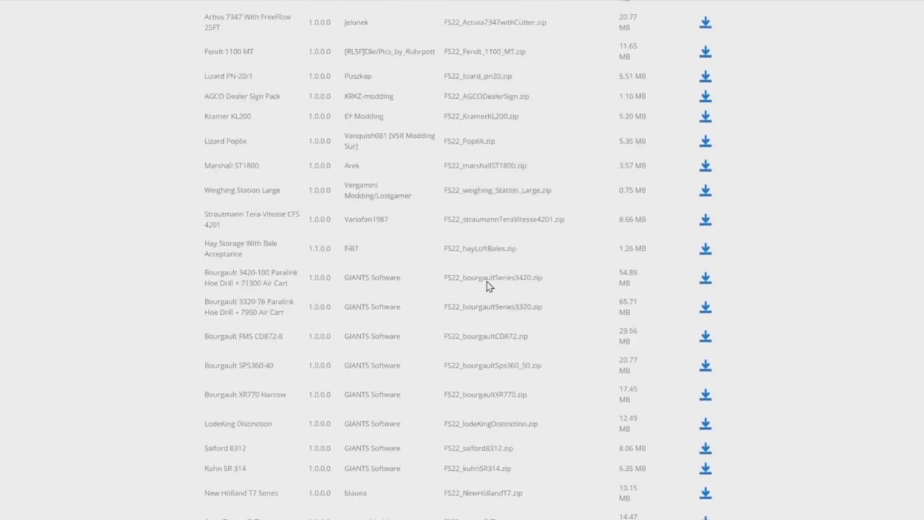
pyautogui.scroll(10, 487, 286)
pyautogui.scroll(-3, 256, 218)
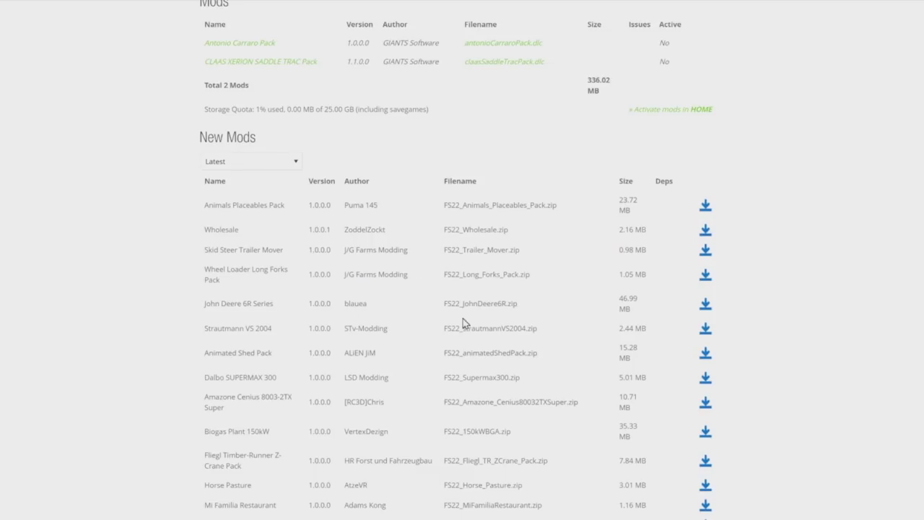
pyautogui.scroll(-1, 483, 312)
pyautogui.scroll(-3, 483, 312)
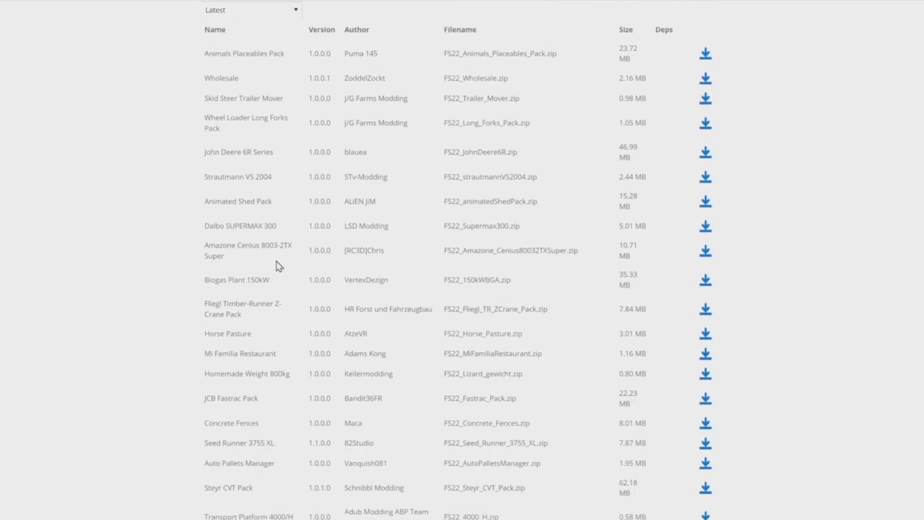
# - Add the TLX Phoenix Series mod by 82Studio to the server's download queue from the new mods list
pyautogui.scroll(-2, 322, 250)
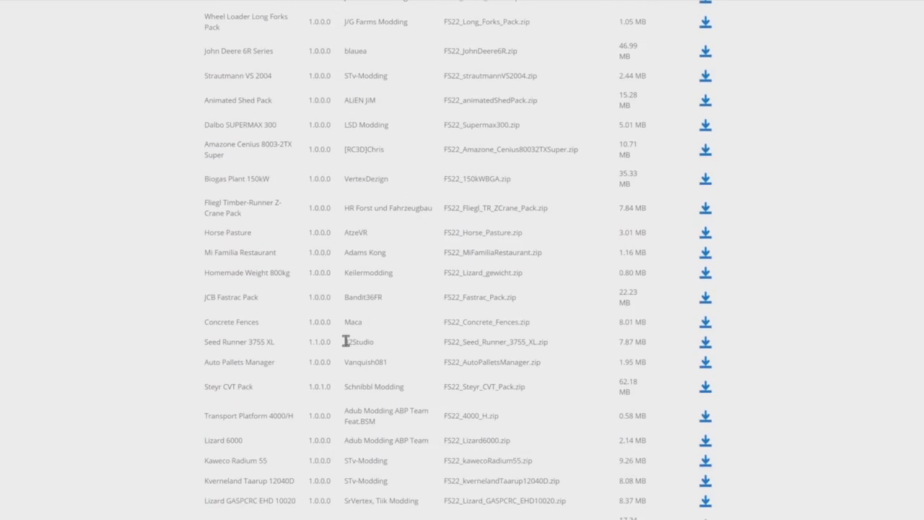
pyautogui.scroll(-2, 347, 341)
pyautogui.scroll(-5, 347, 341)
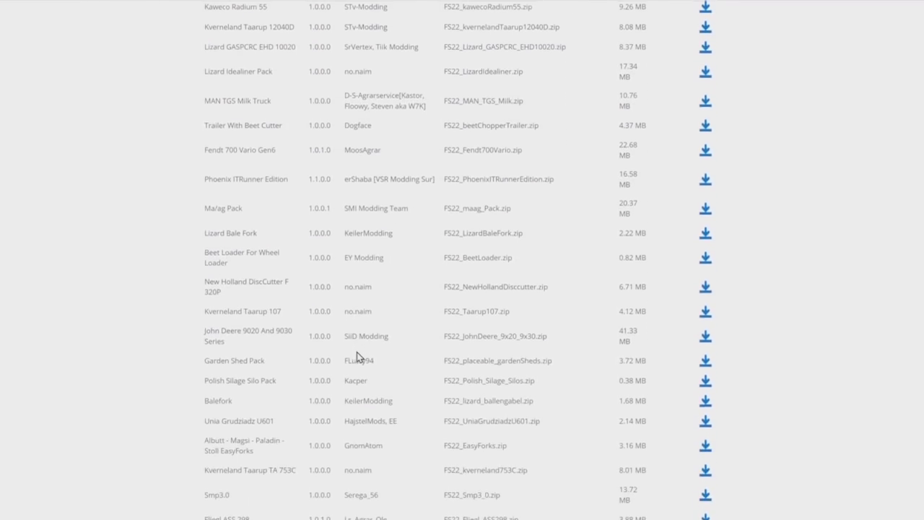
pyautogui.scroll(-12, 358, 357)
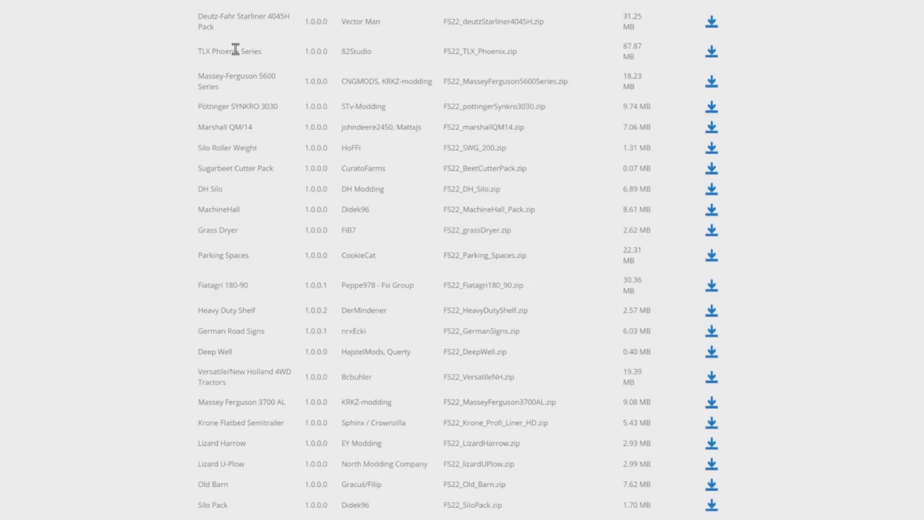
pyautogui.moveTo(194, 55); pyautogui.dragTo(489, 57)
pyautogui.click(520, 59)
pyautogui.click(711, 52)
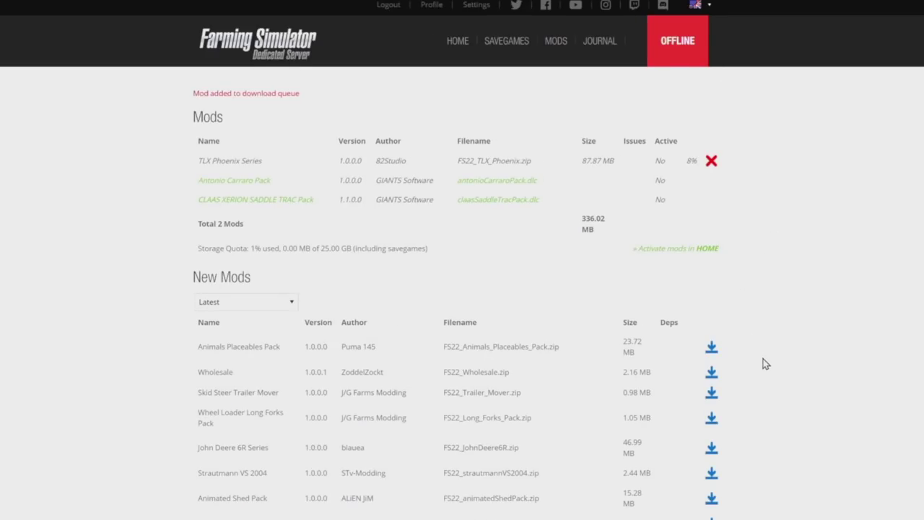
# - Download the Frankenmuth Farming Map by TaylorFarms to the server from the new mods list
pyautogui.scroll(-2, 762, 358)
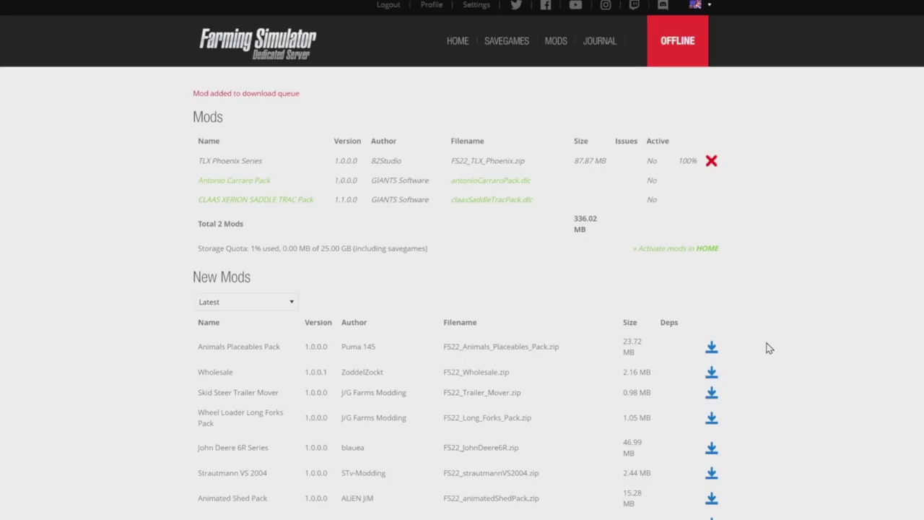
pyautogui.scroll(-5, 689, 395)
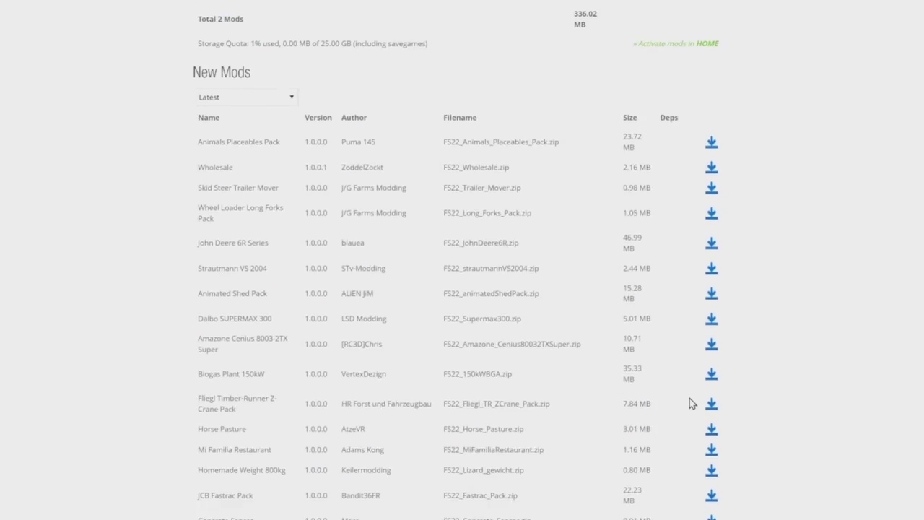
pyautogui.scroll(-10, 693, 394)
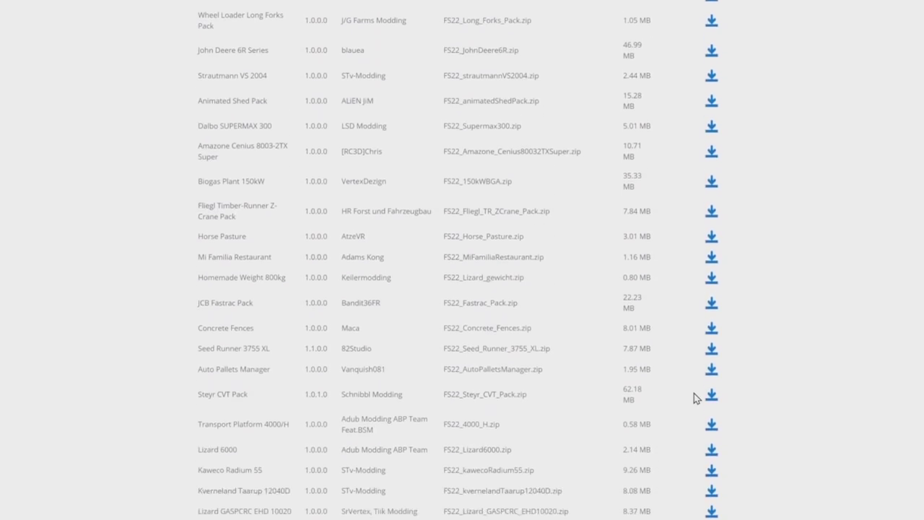
pyautogui.moveTo(195, 79); pyautogui.dragTo(305, 82)
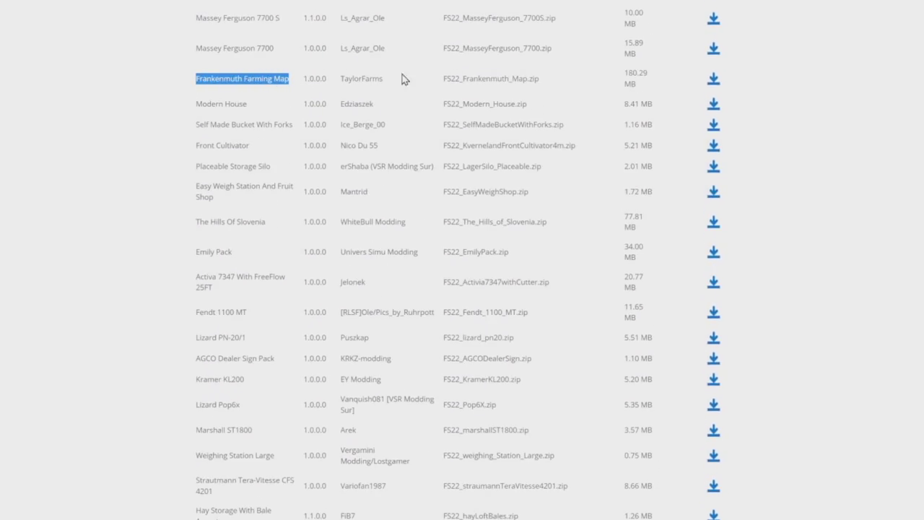
pyautogui.click(713, 80)
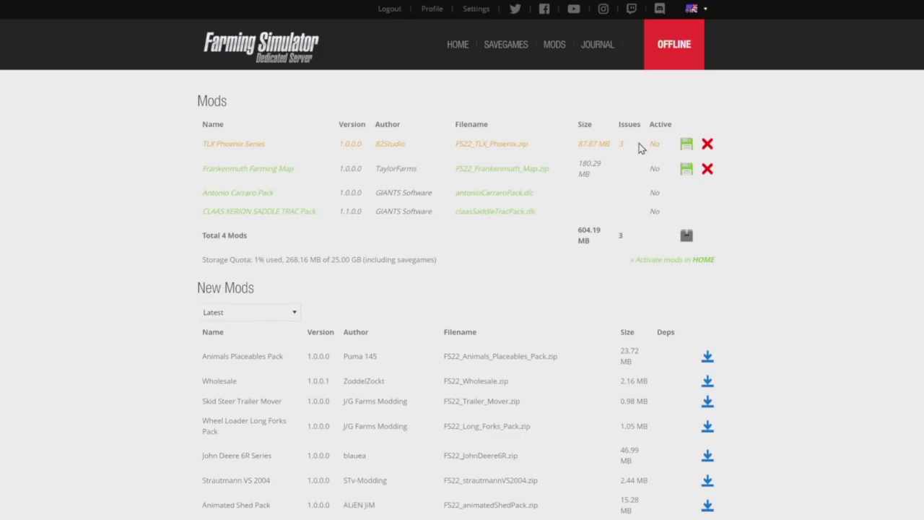
# - Activate the TLX Phoenix Series and Frankenmuth Farming Map mods on the server's home configuration page
pyautogui.click(670, 265)
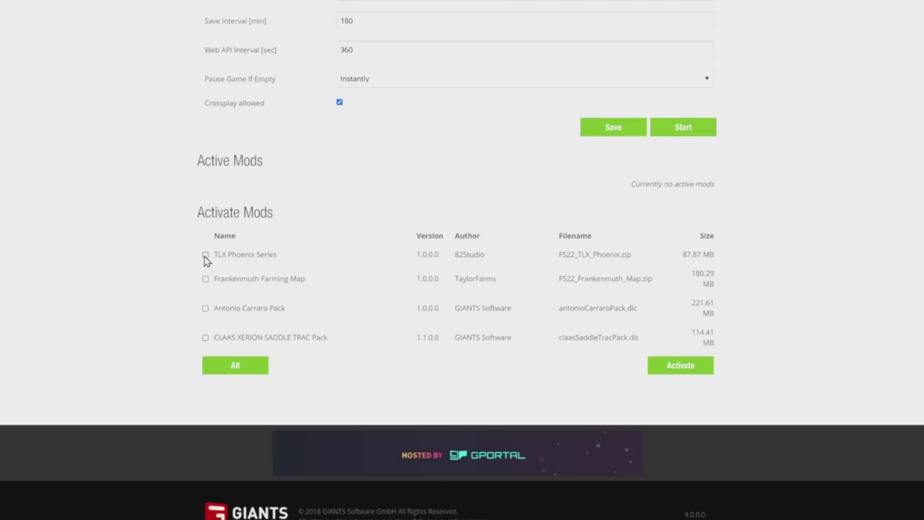
pyautogui.moveTo(213, 280); pyautogui.dragTo(336, 285)
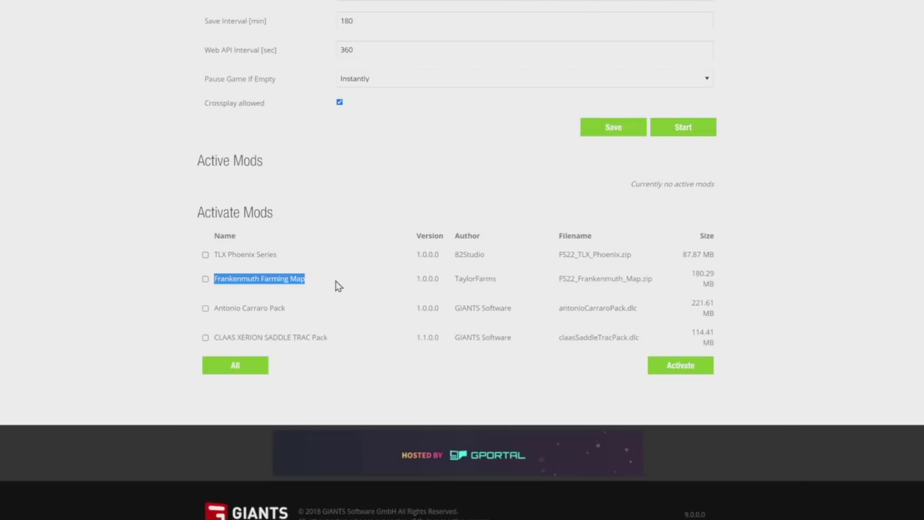
pyautogui.click(299, 281)
pyautogui.click(205, 254)
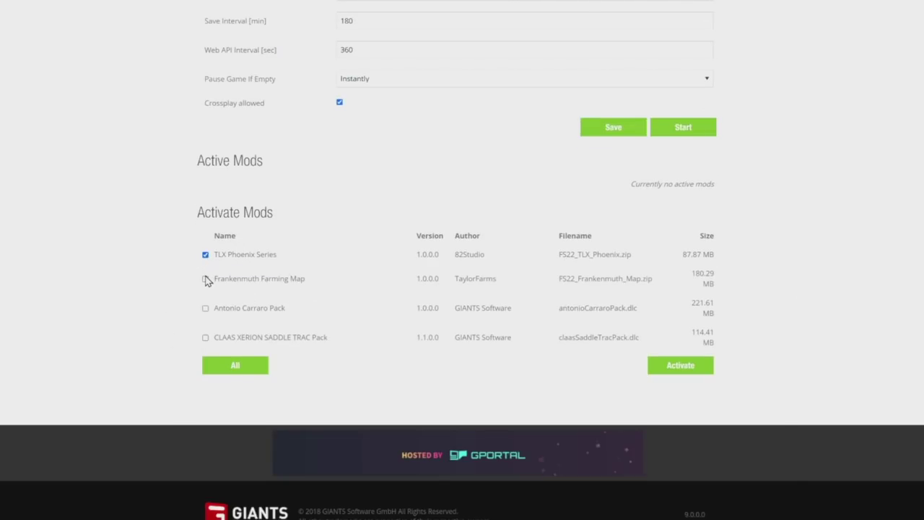
pyautogui.click(205, 278)
pyautogui.click(217, 365)
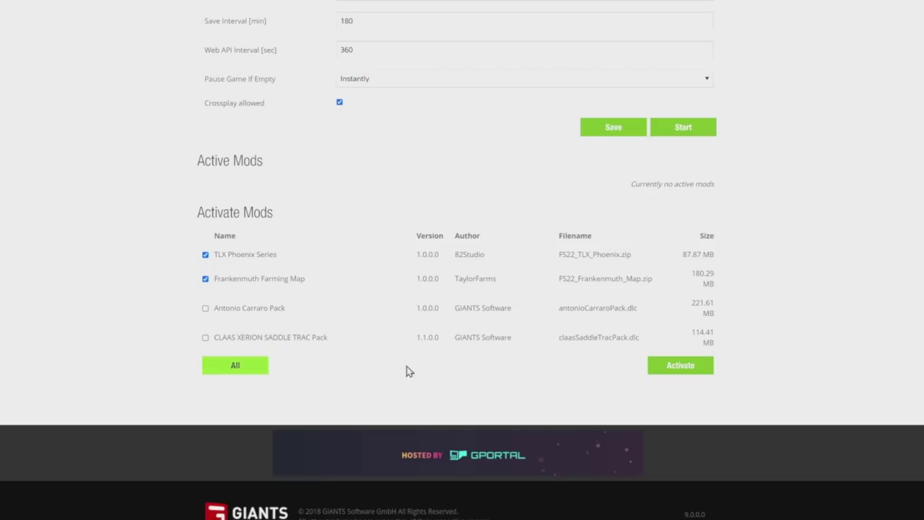
pyautogui.click(680, 366)
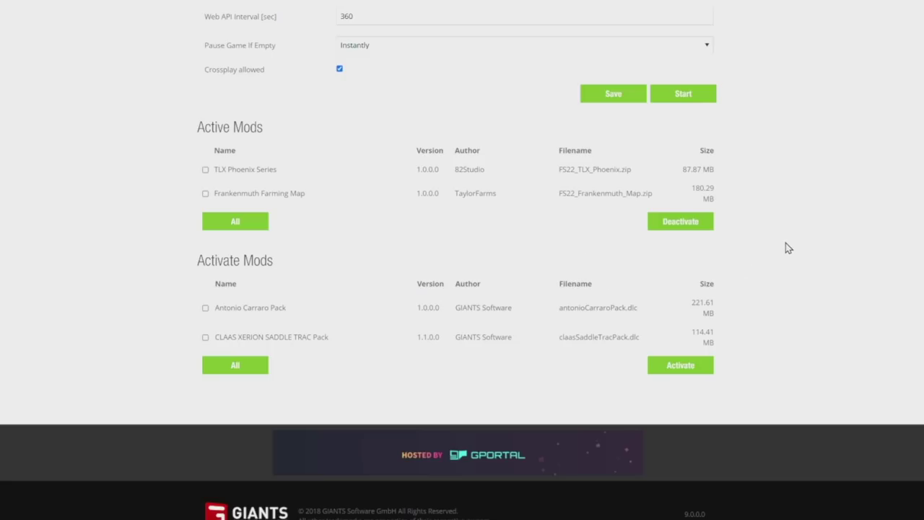
# - Set the empty savegame's map to Frankenmuth Farming Map and save the server configuration
pyautogui.scroll(5, 582, 286)
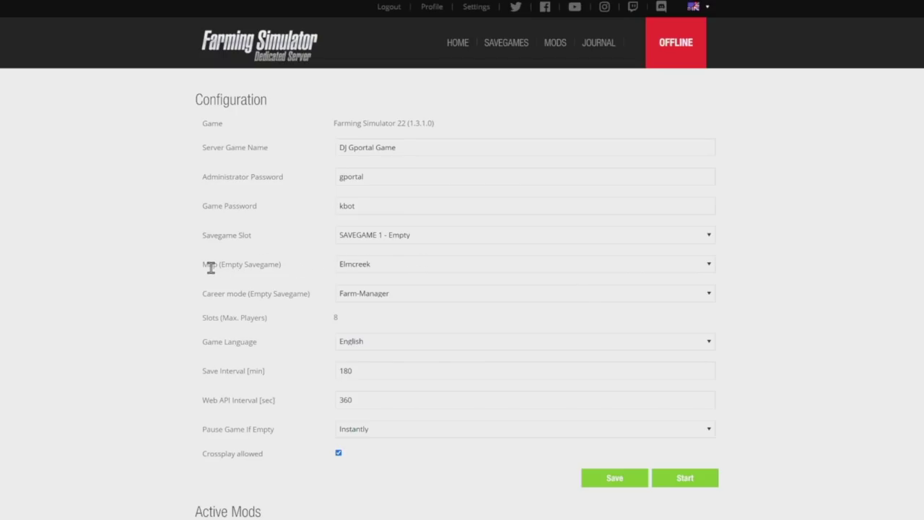
pyautogui.moveTo(280, 264); pyautogui.dragTo(221, 264)
pyautogui.click(382, 267)
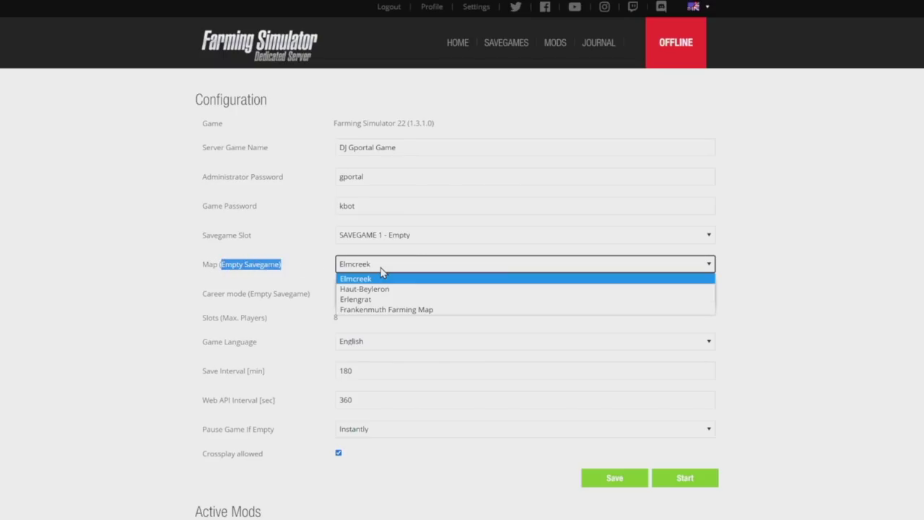
pyautogui.click(386, 310)
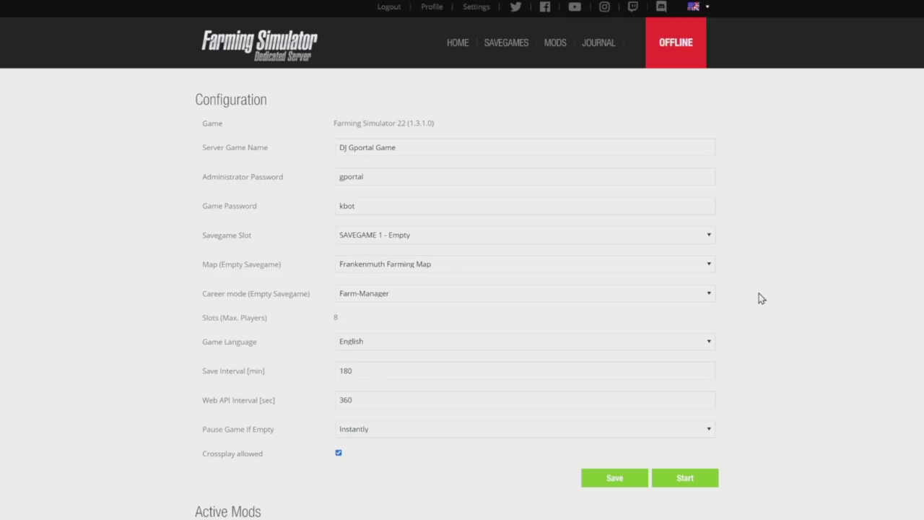
pyautogui.click(622, 487)
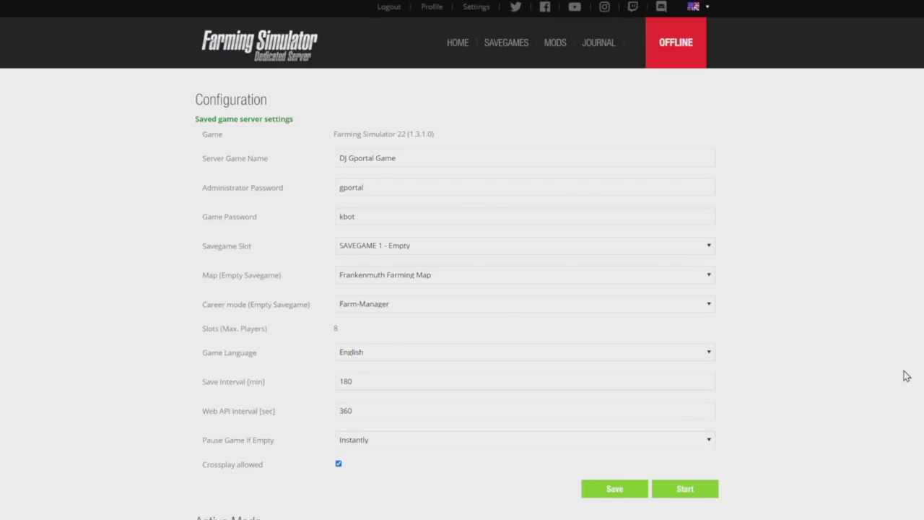
# - Start the dedicated server from the configuration page
pyautogui.scroll(-2, 830, 373)
pyautogui.scroll(2, 698, 348)
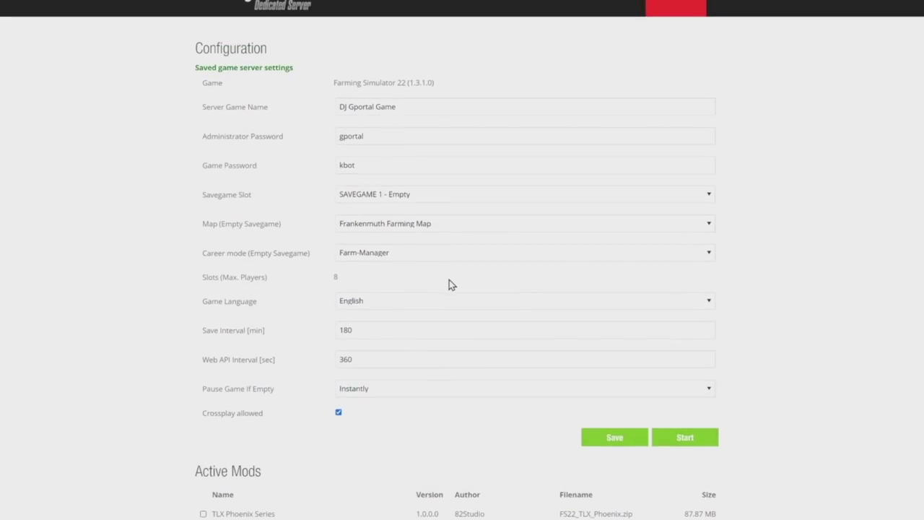
pyautogui.click(687, 439)
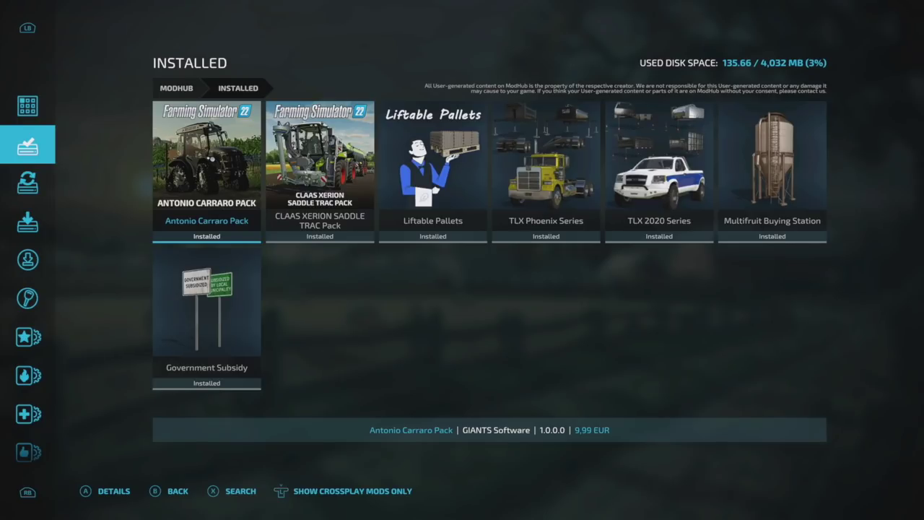
# - Switch to Farming Simulator 22 and install the Frankenmuth Farming Map from the in-game ModHub's Map category
pyautogui.click(546, 174)
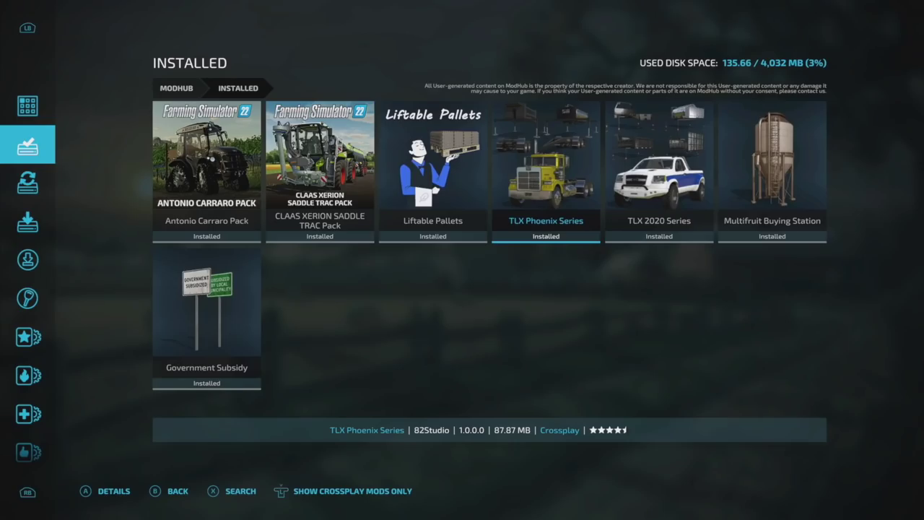
pyautogui.press('q')
pyautogui.press('Return')
pyautogui.press('Return')
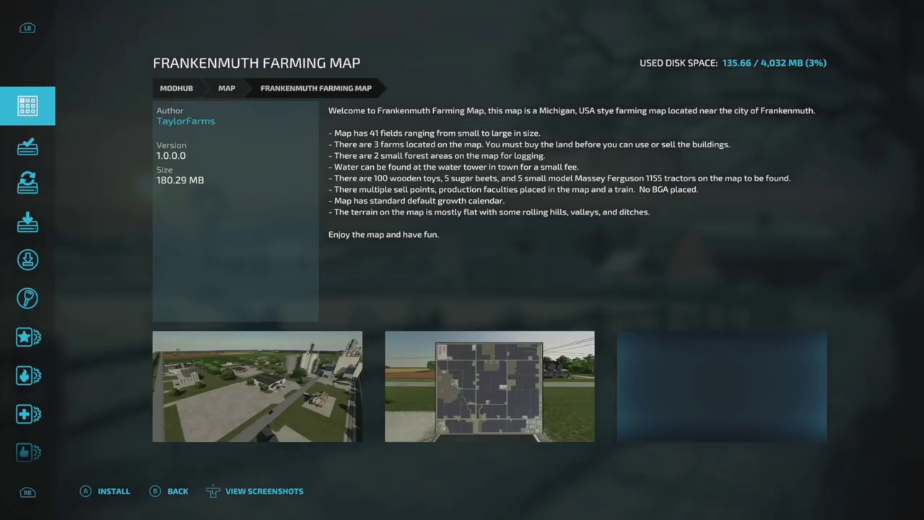
pyautogui.press('Return')
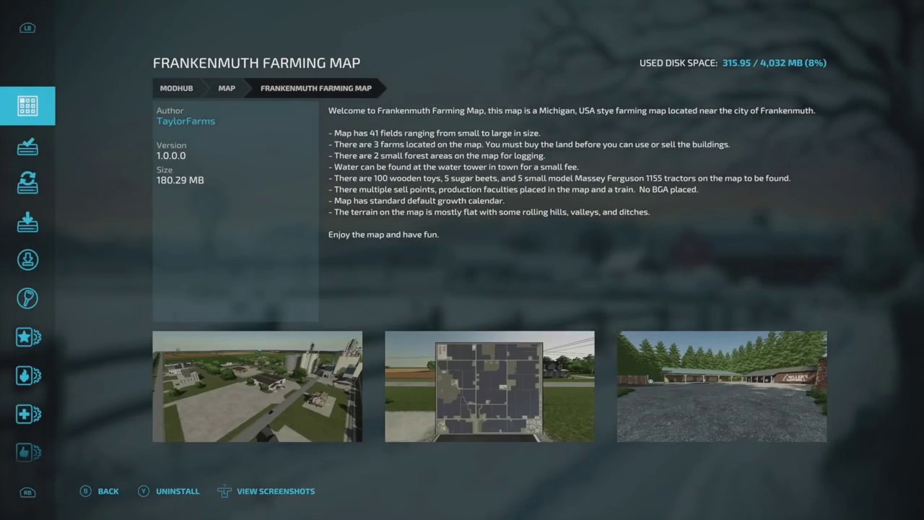
pyautogui.press('Escape')
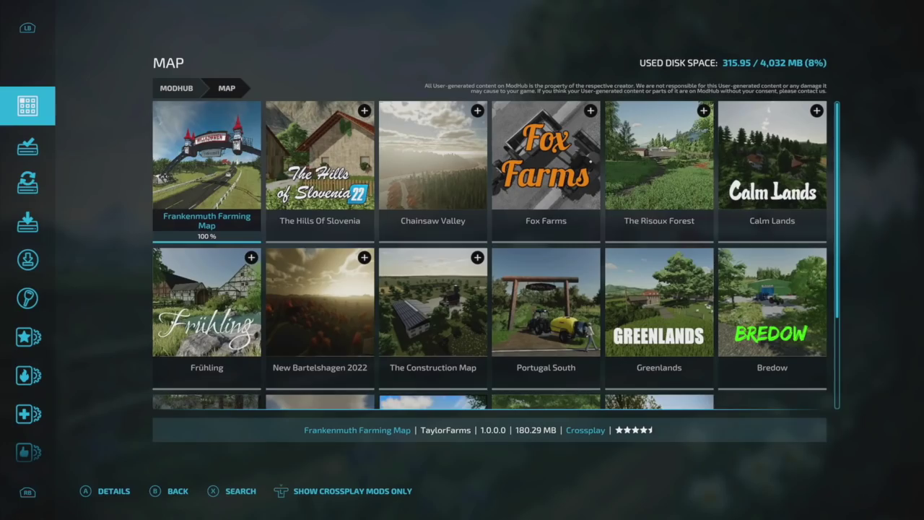
pyautogui.press('Escape')
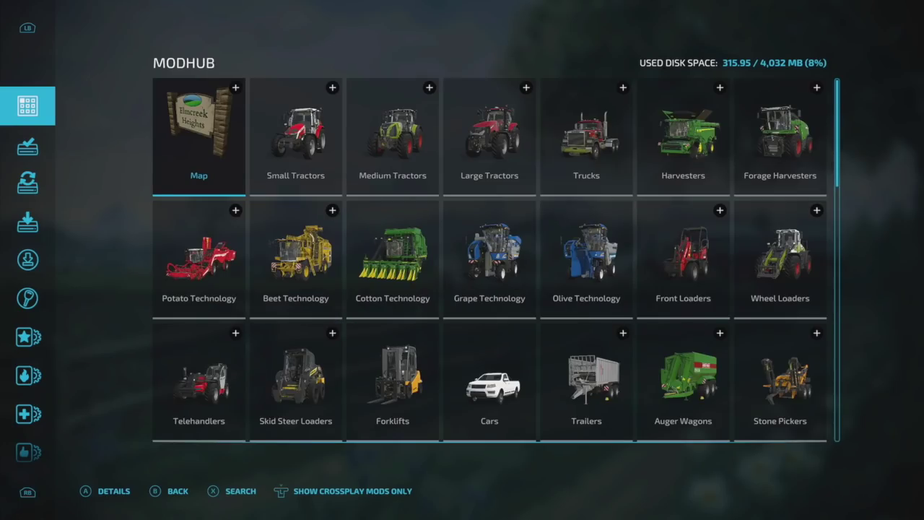
# - Leave the ModHub and open the list of multiplayer games to join
pyautogui.press('Escape')
pyautogui.press('Up')
pyautogui.press('Up')
pyautogui.press('Down')
pyautogui.press('Return')
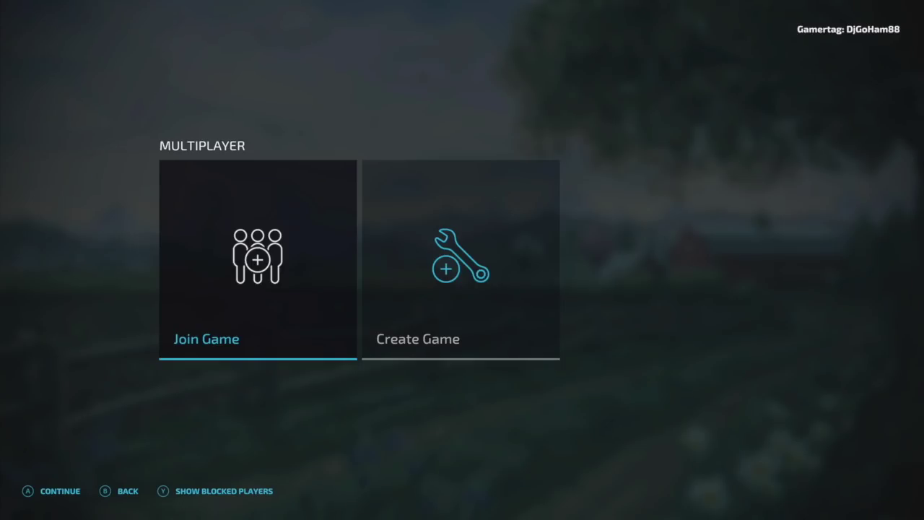
pyautogui.press('Right')
pyautogui.press('Left')
pyautogui.press('Return')
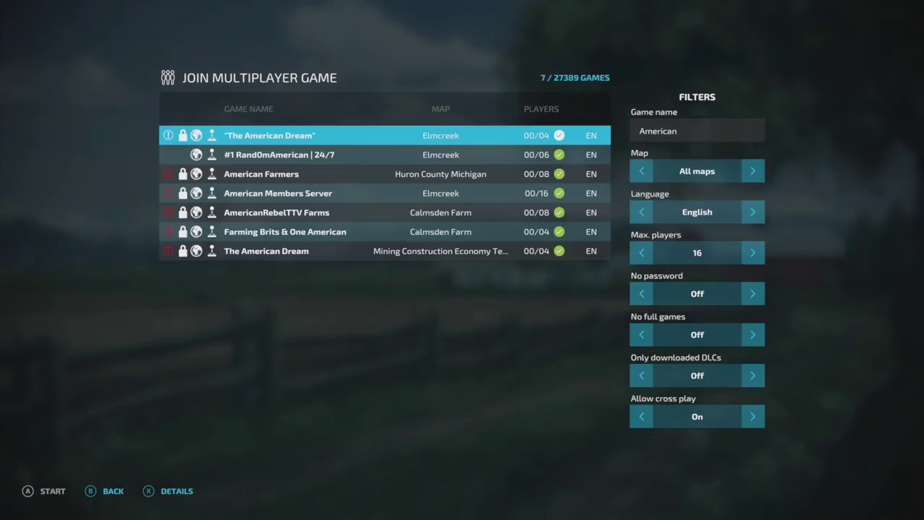
# - Filter the multiplayer games by the game name "Dj gportal game"
pyautogui.click(696, 131)
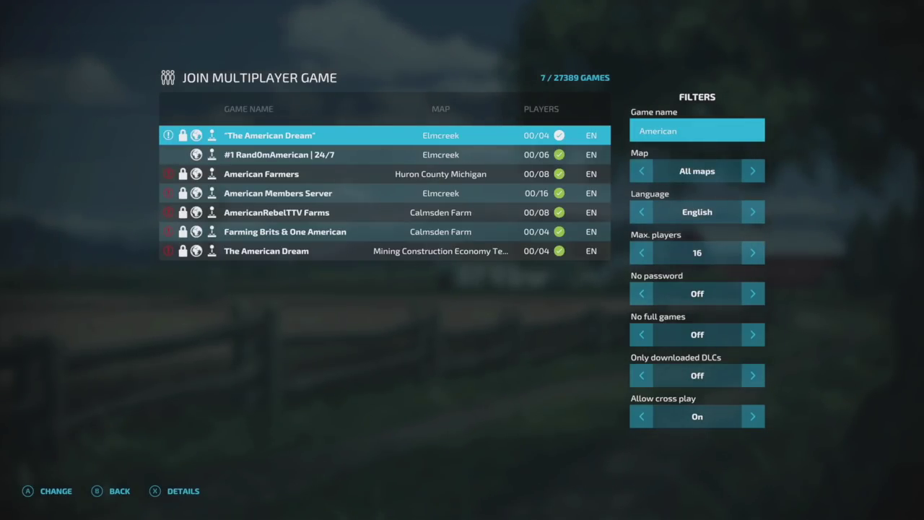
pyautogui.press('Return')
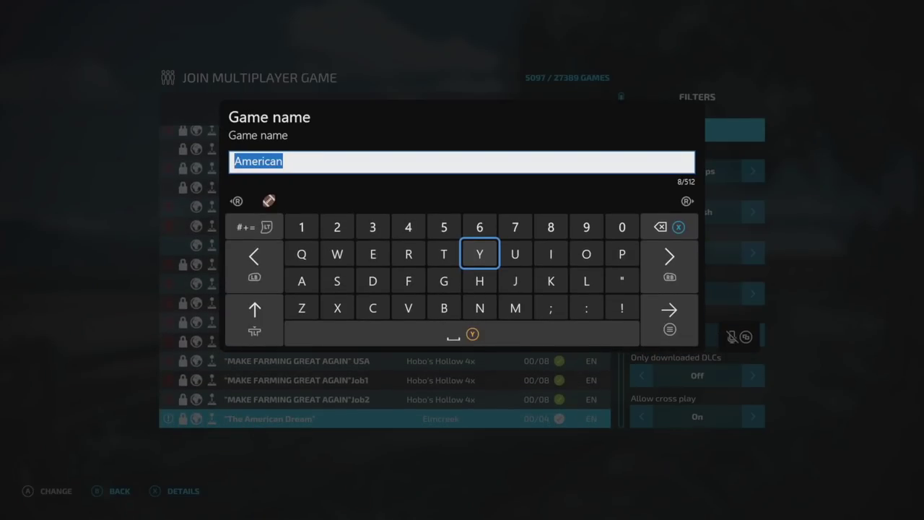
pyautogui.press('Down')
pyautogui.press('Left')
pyautogui.press('Left')
pyautogui.press('Left')
pyautogui.write('D')
pyautogui.press('Right')
pyautogui.press('Right')
pyautogui.press('Right')
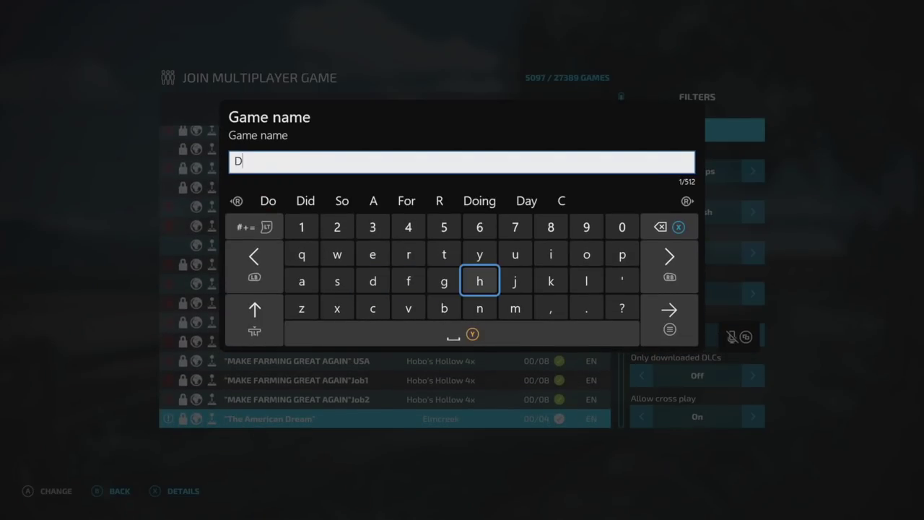
pyautogui.press('Right')
pyautogui.write('j ')
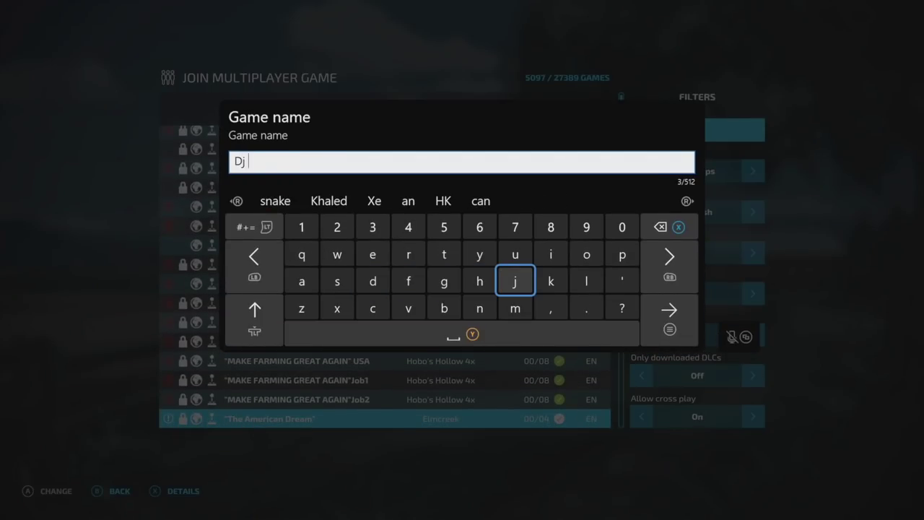
pyautogui.write('gportal game')
pyautogui.press('Return')
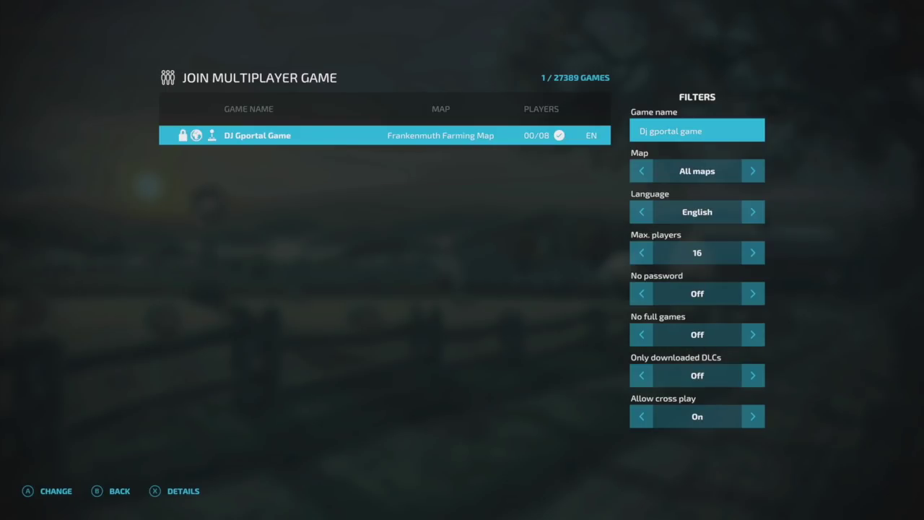
pyautogui.press('Return')
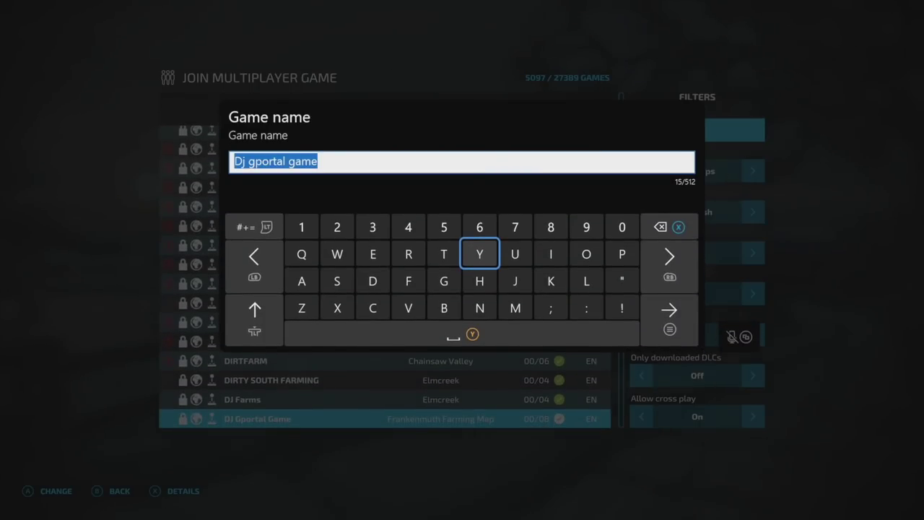
pyautogui.press('Return')
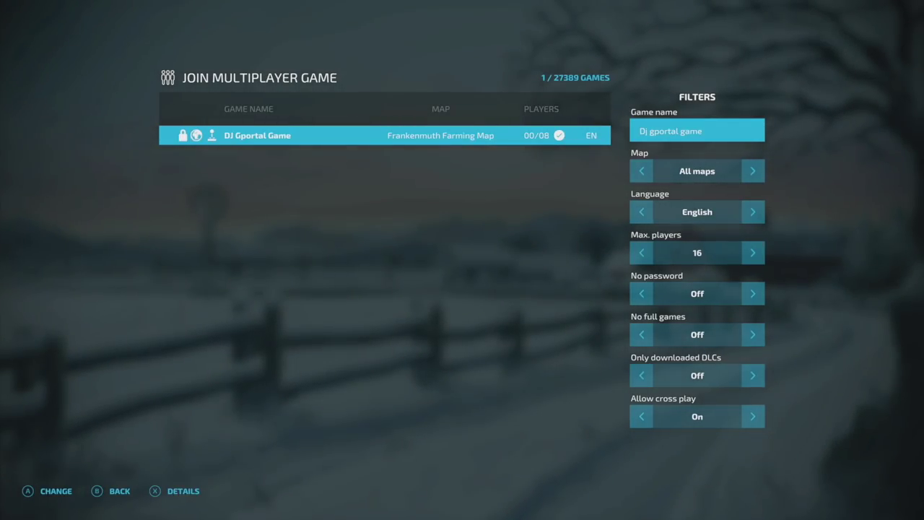
# - Join the DJ Gportal Game server, submitting the game password in the password field
pyautogui.press('Left')
pyautogui.press('Left')
pyautogui.press('Down')
pyautogui.press('Return')
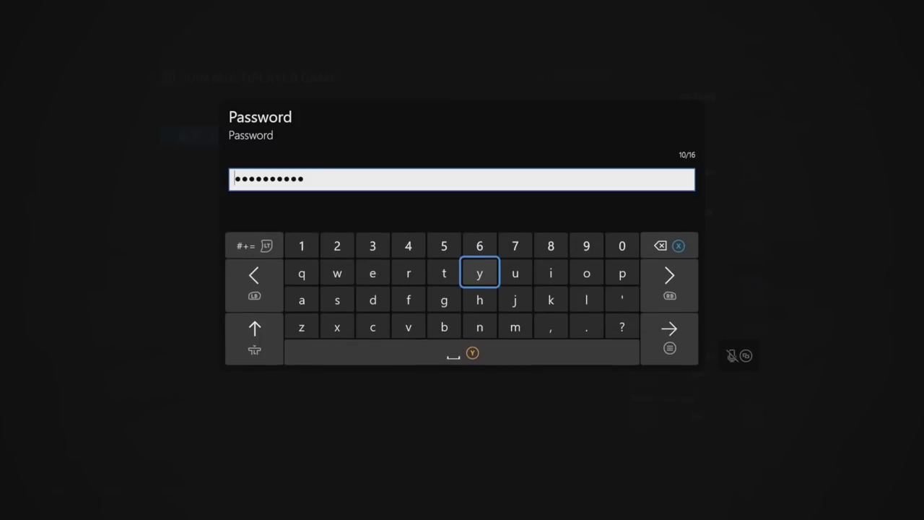
pyautogui.press('Right')
pyautogui.press('Right')
pyautogui.press('Right')
pyautogui.press('Right')
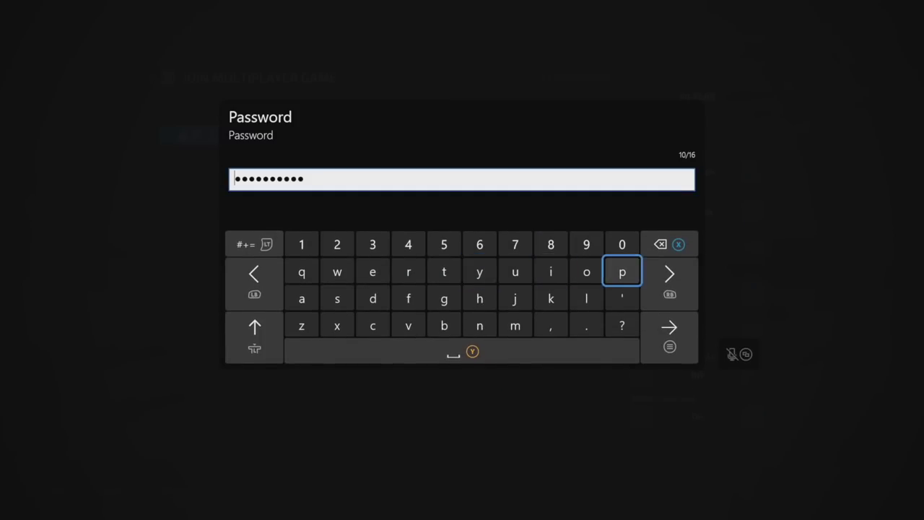
pyautogui.press('Right')
pyautogui.press('Return')
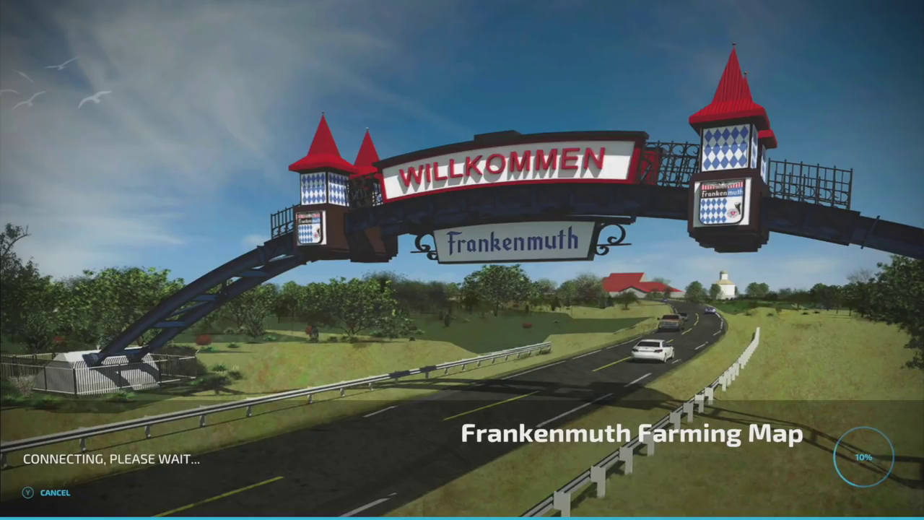